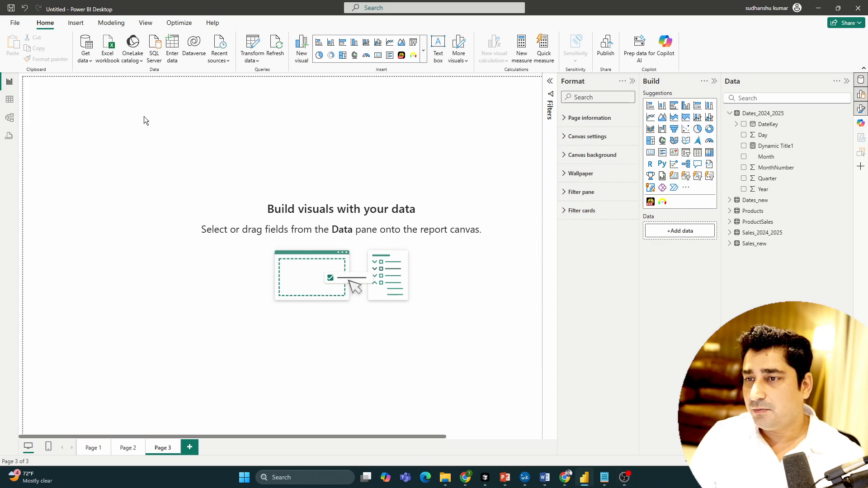
# - Add an enlarged slicer to the page using the Year field from Dates_2024_2025
pyautogui.click(686, 155)
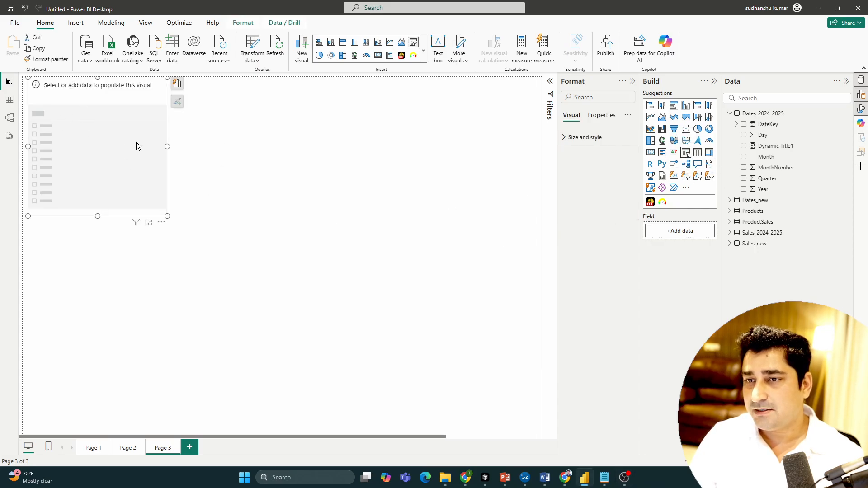
pyautogui.moveTo(167, 216); pyautogui.dragTo(292, 224)
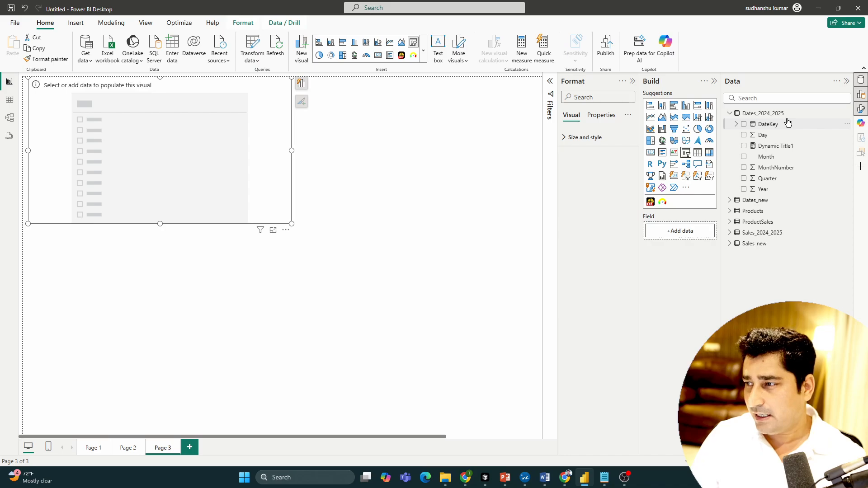
pyautogui.moveTo(768, 190); pyautogui.dragTo(227, 115)
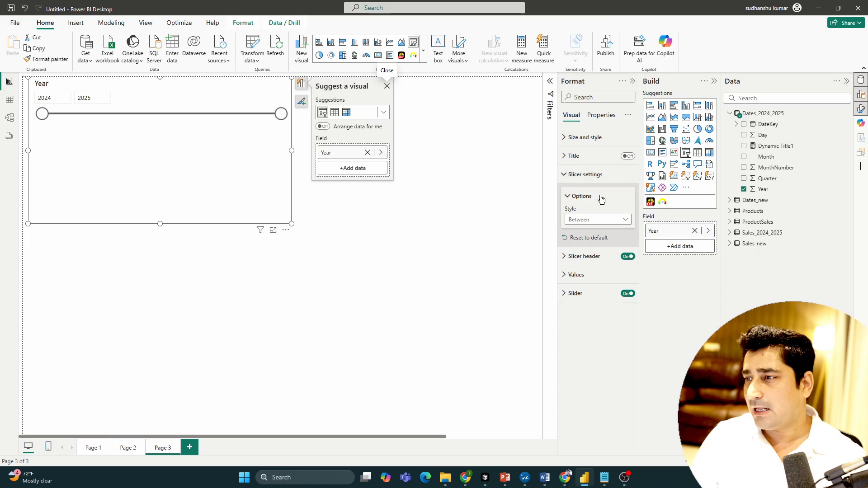
# - Set the Year slicer's style to Vertical list and shrink the slicer to fit its two entries
pyautogui.click(586, 175)
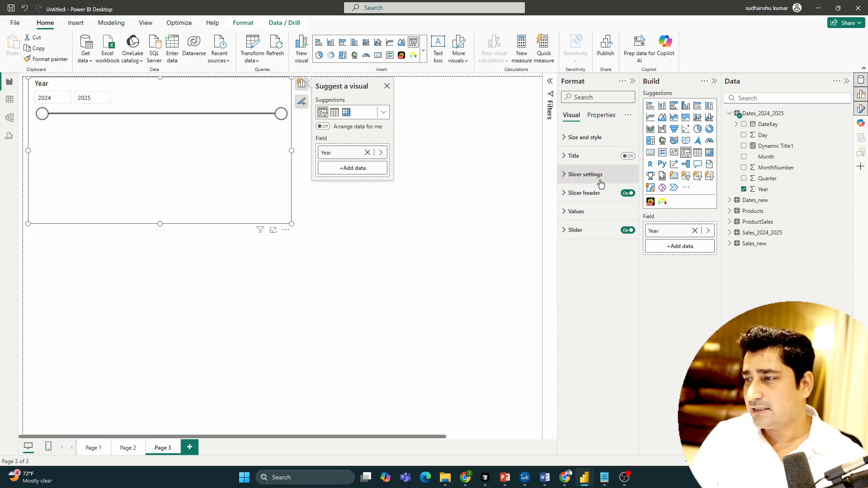
pyautogui.click(592, 175)
pyautogui.click(601, 220)
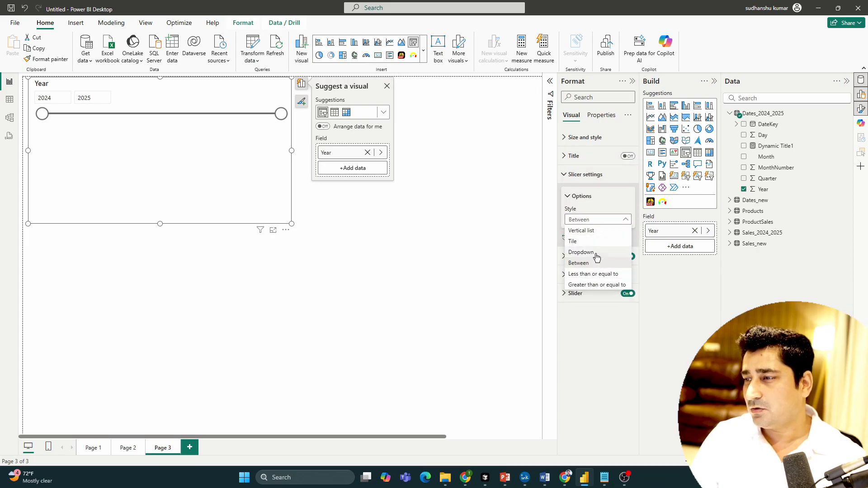
pyautogui.click(600, 231)
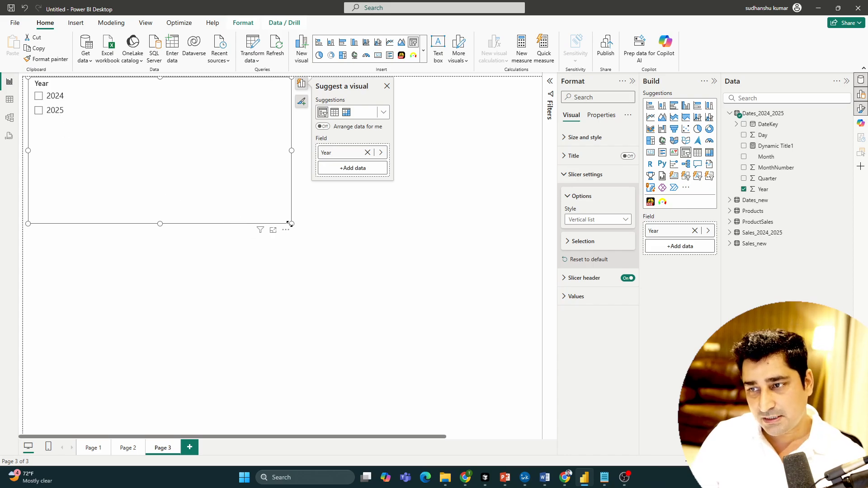
pyautogui.moveTo(291, 223); pyautogui.dragTo(147, 153)
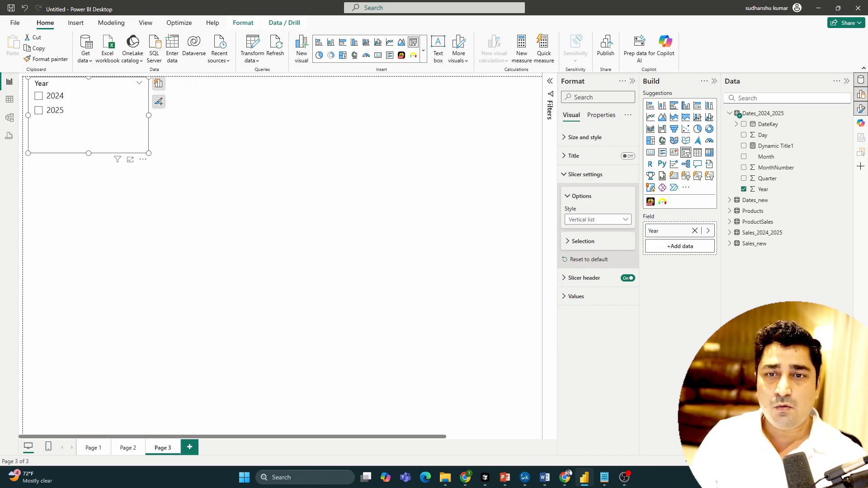
# - Try the Year slicer with 2024 and with 2025, and clear the selection
pyautogui.click(39, 96)
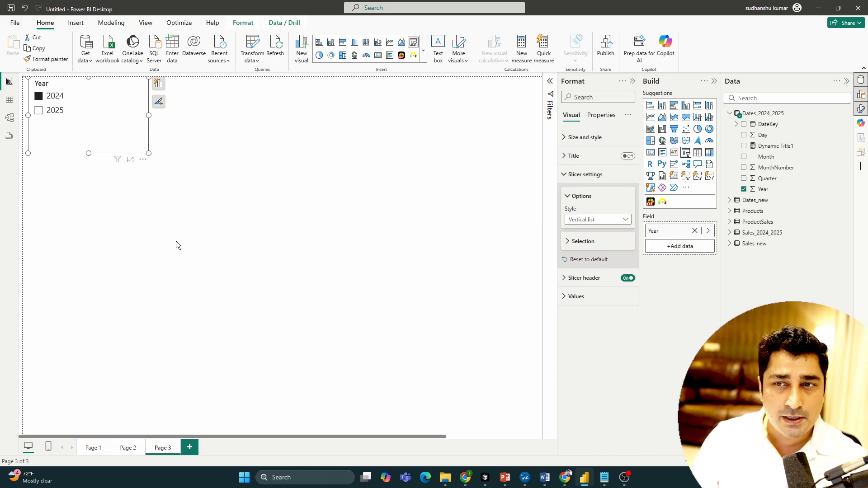
pyautogui.click(40, 111)
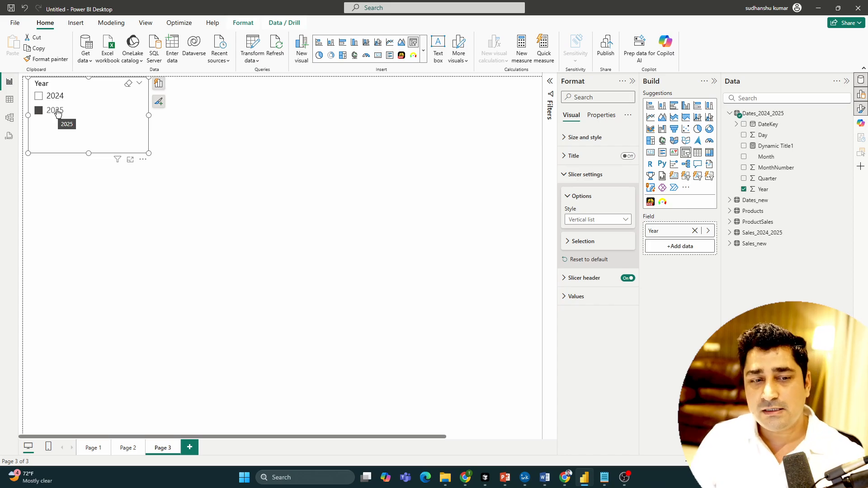
pyautogui.click(157, 202)
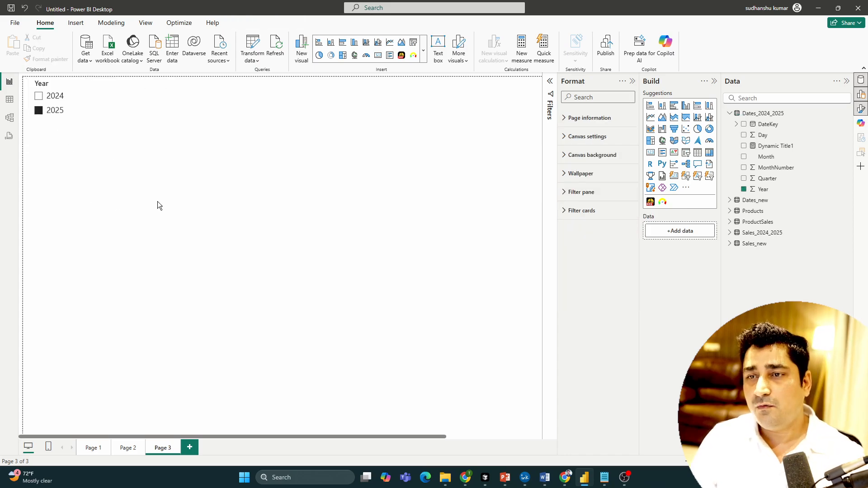
pyautogui.click(90, 121)
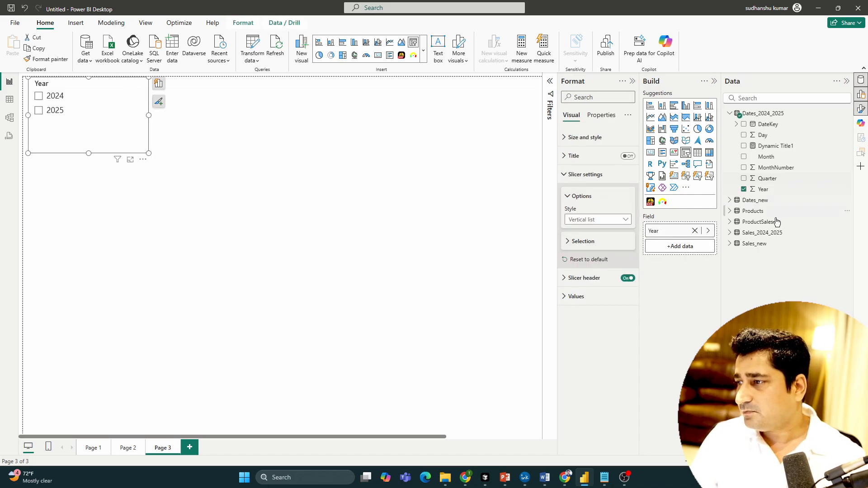
# - Create a new measure in the Sales_2024_2025 table and name it "cumulative sales per year"
pyautogui.click(752, 235)
pyautogui.click(730, 233)
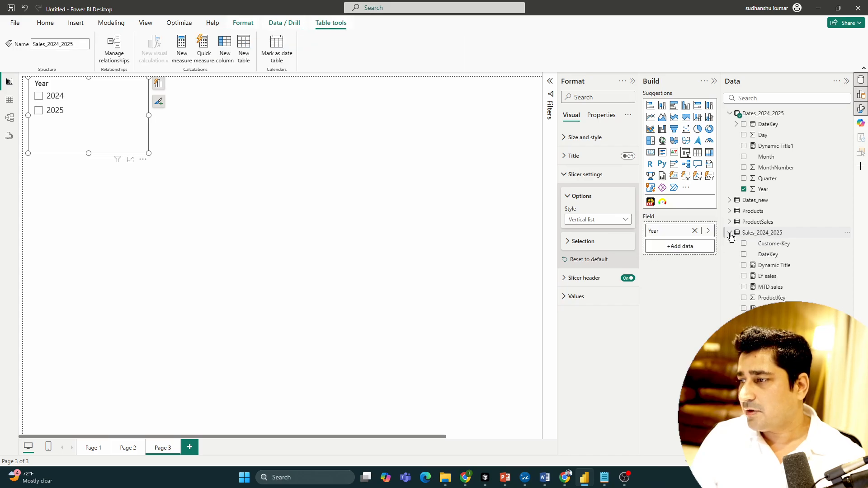
pyautogui.click(846, 233)
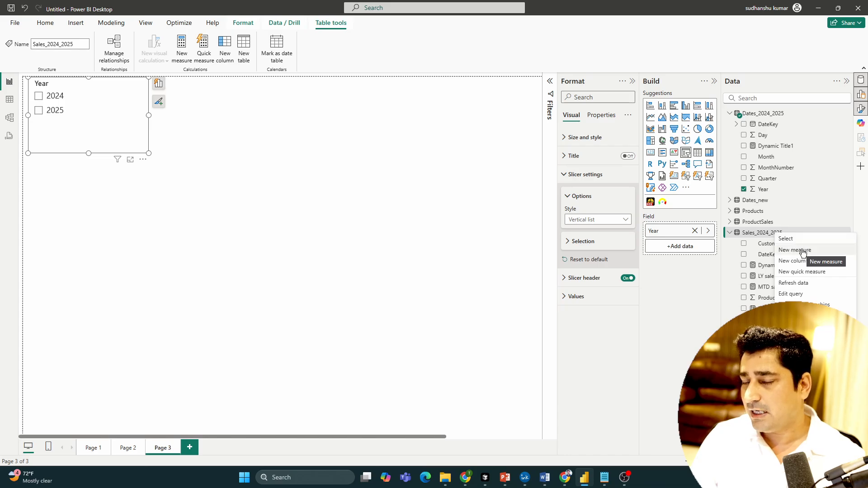
pyautogui.click(803, 251)
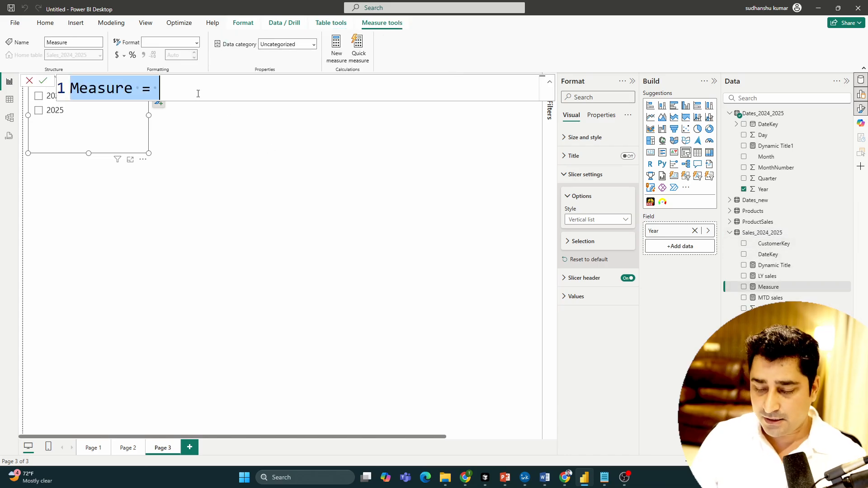
pyautogui.press('BackSpace')
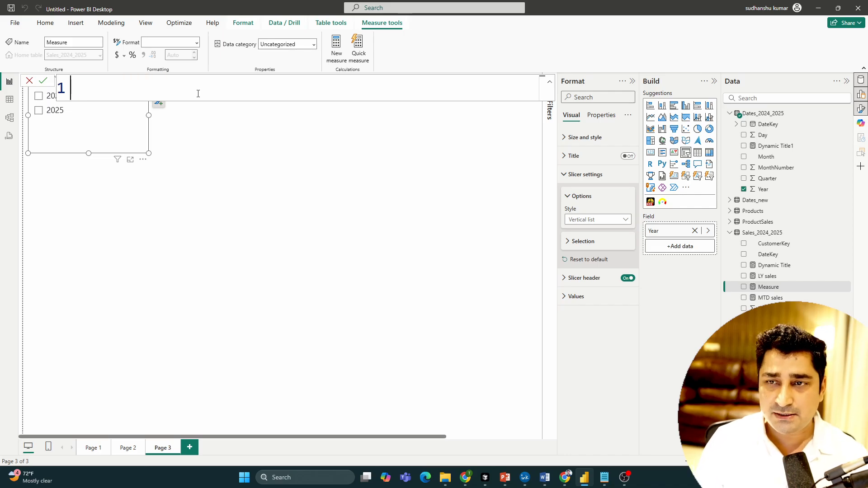
pyautogui.write('C')
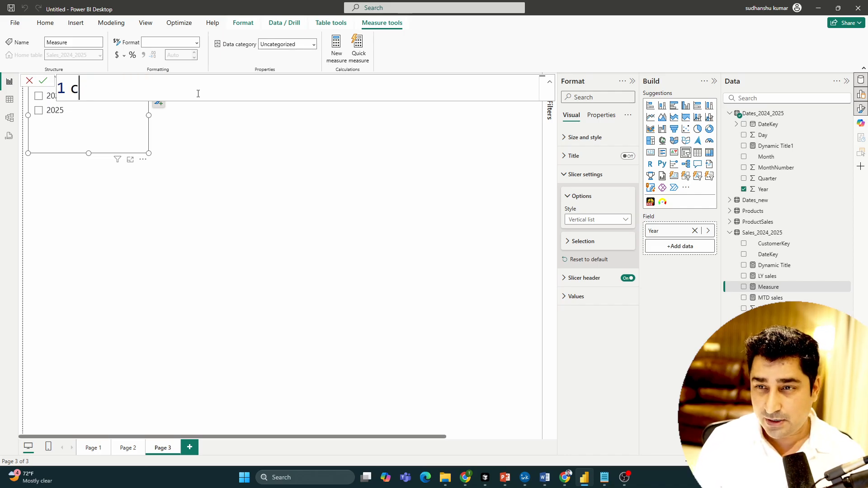
pyautogui.press('BackSpace')
pyautogui.write('C')
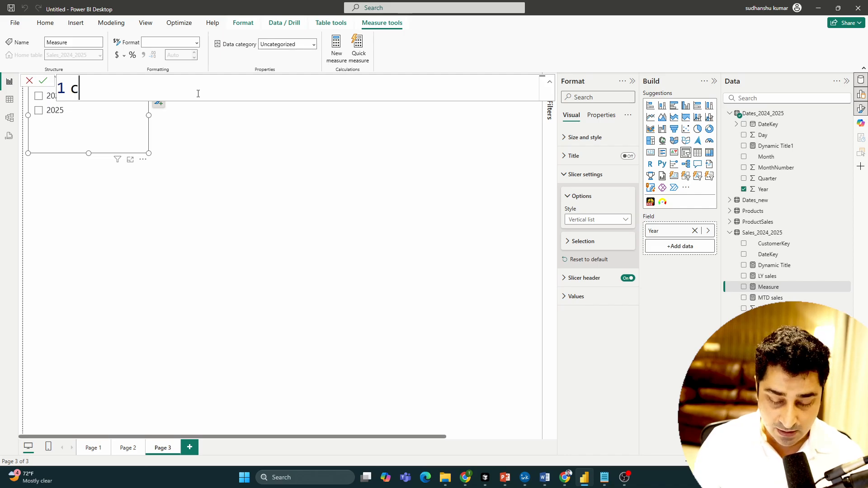
pyautogui.write('umulative')
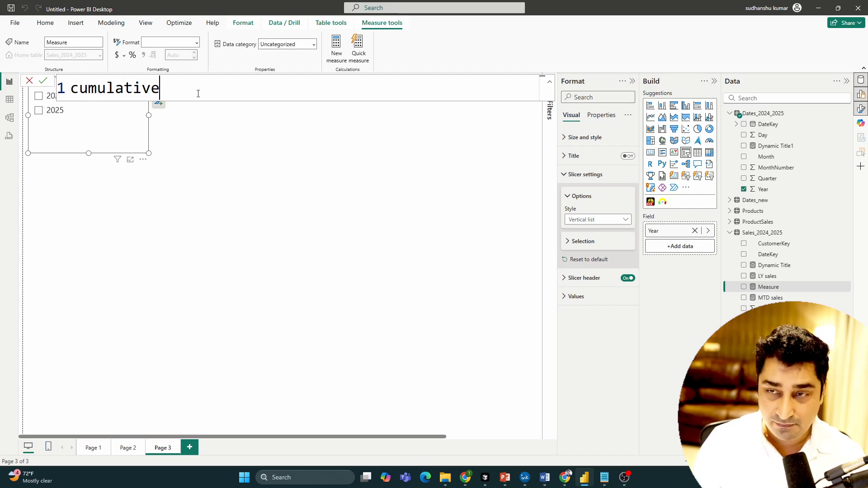
pyautogui.write(' sales ')
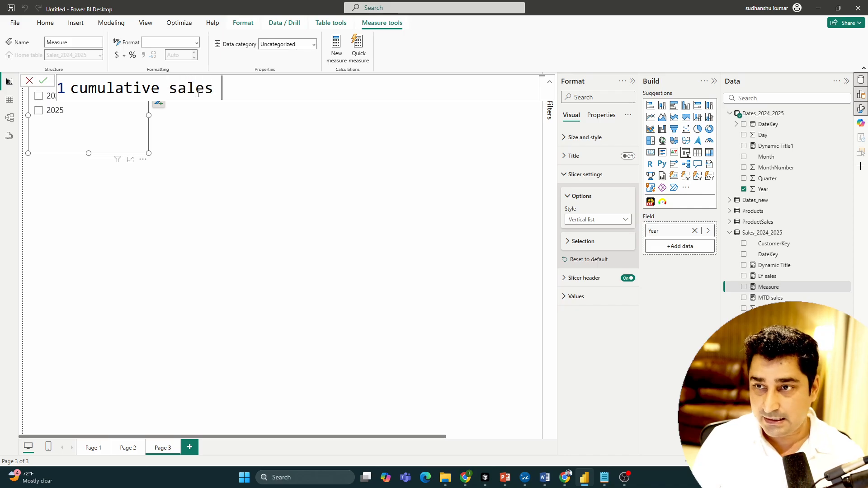
pyautogui.write('per year = ')
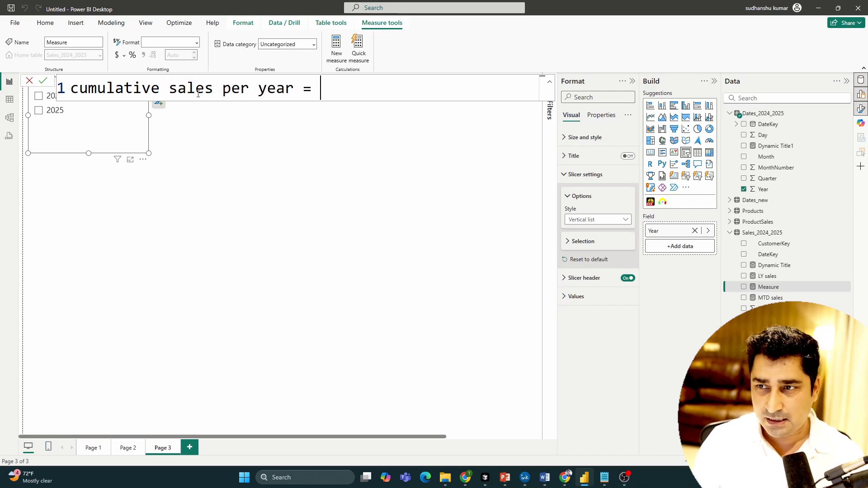
# - Define the measure as CALCULATE(sum(Sales_2024_2025[SalesAmount])) and commit the formula
pyautogui.write('cal')
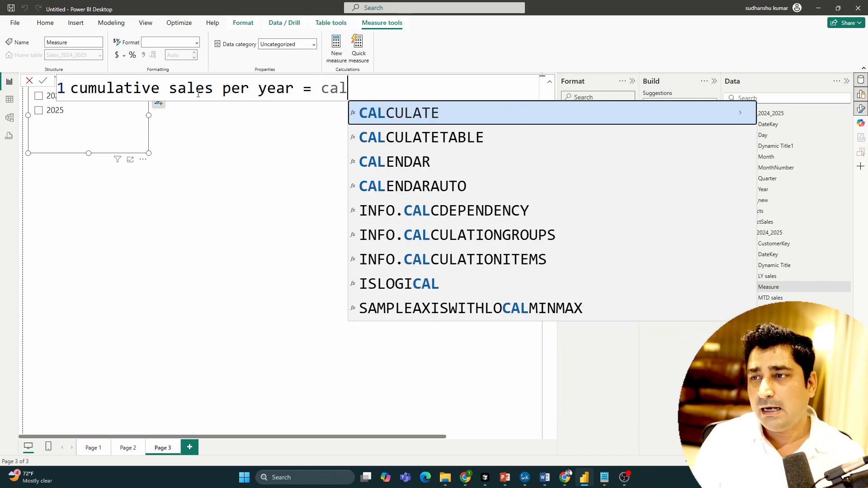
pyautogui.press('Tab')
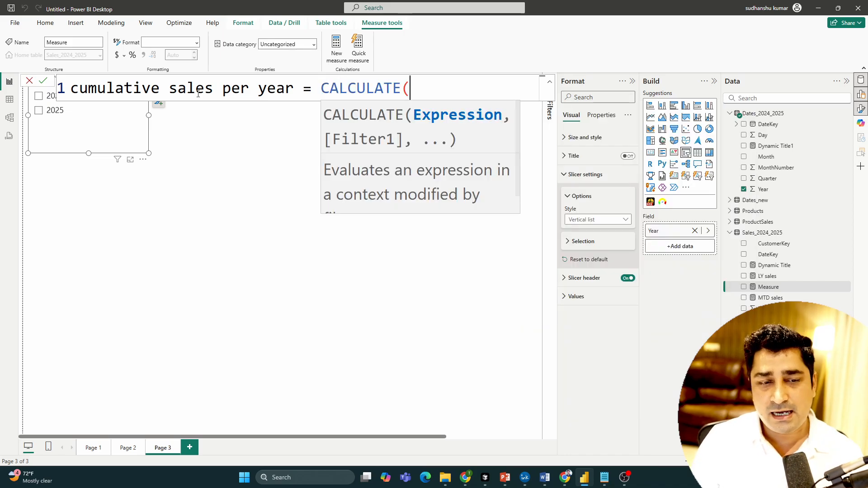
pyautogui.write('su')
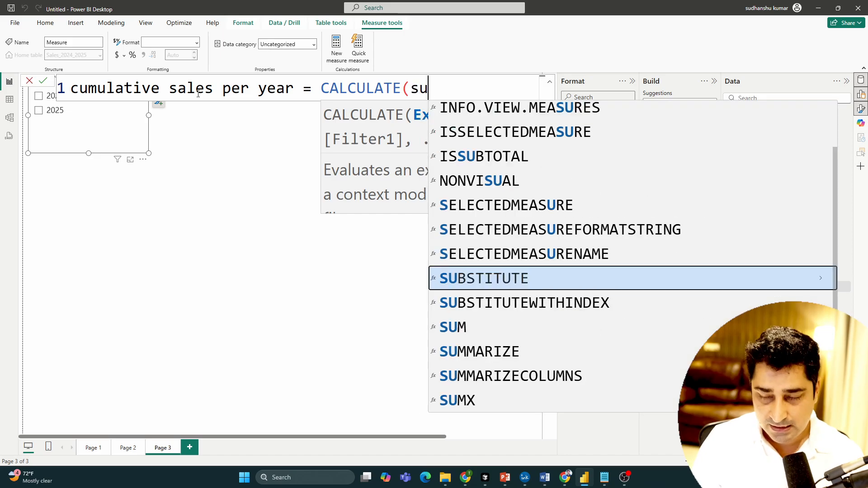
pyautogui.write('m(')
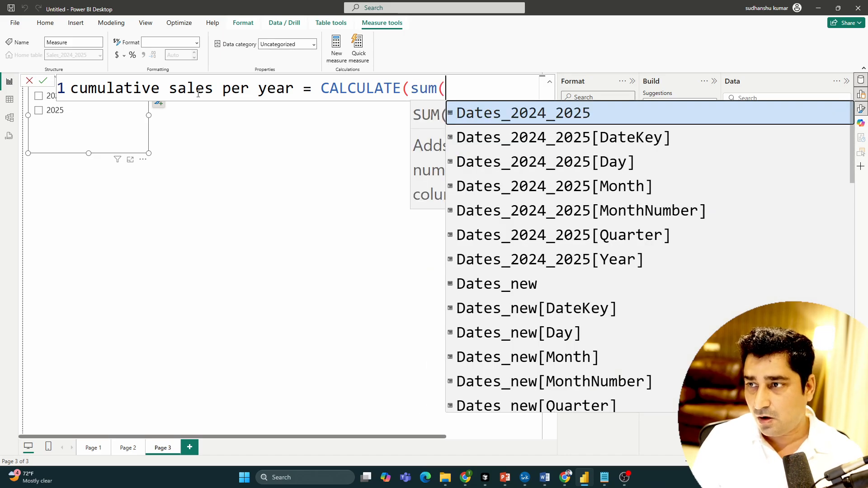
pyautogui.write('sales')
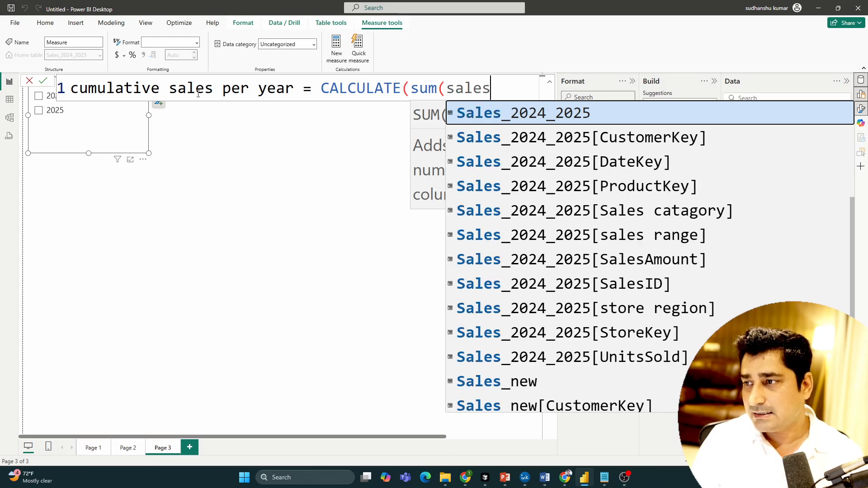
pyautogui.press('Down')
pyautogui.press('Down')
pyautogui.press('Down')
pyautogui.press('Down')
pyautogui.press('Down')
pyautogui.press('Down')
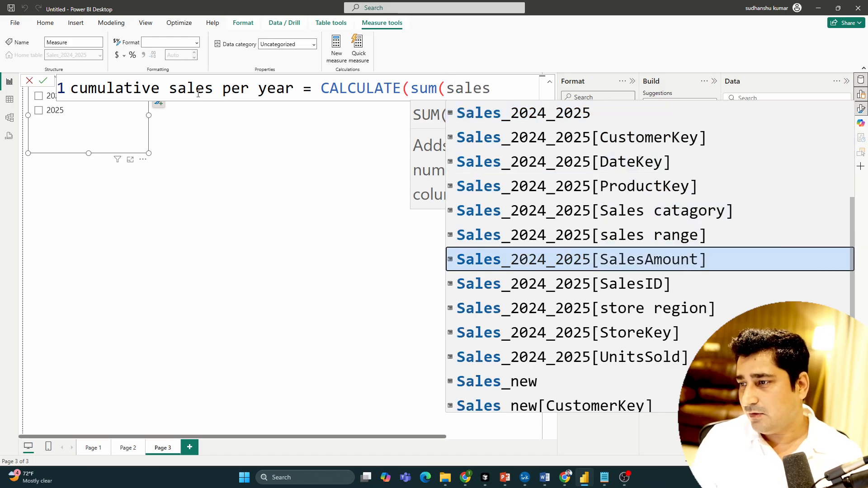
pyautogui.press('Down')
pyautogui.press('Down')
pyautogui.press('Down')
pyautogui.press('Up')
pyautogui.press('Up')
pyautogui.press('Up')
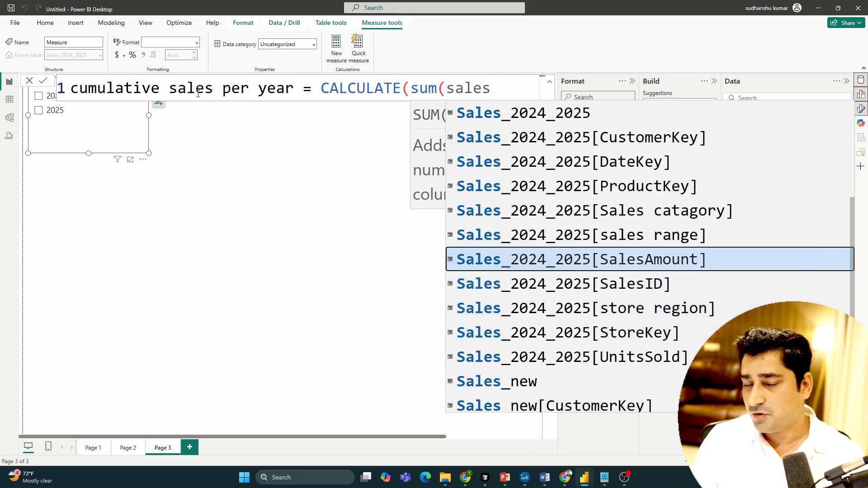
pyautogui.press('Tab')
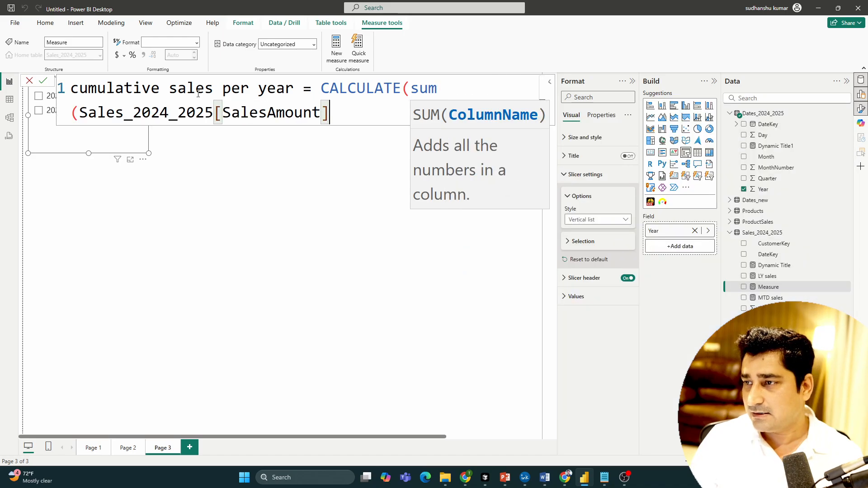
pyautogui.write(')')
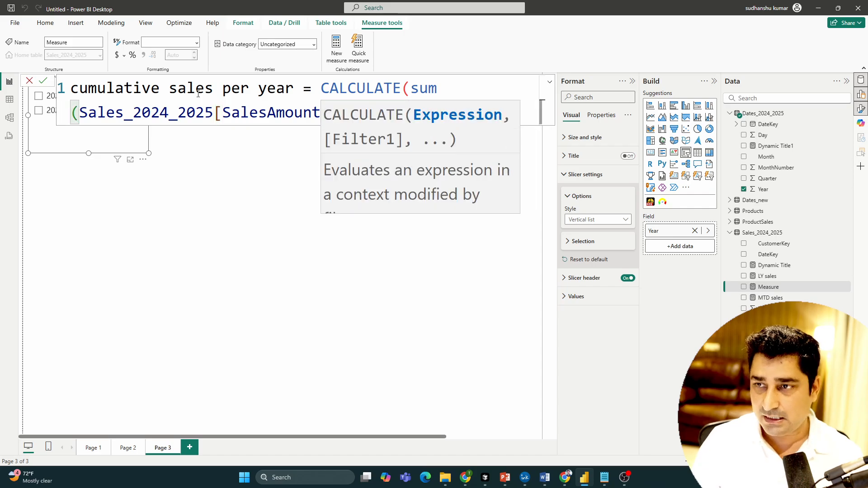
pyautogui.click(197, 177)
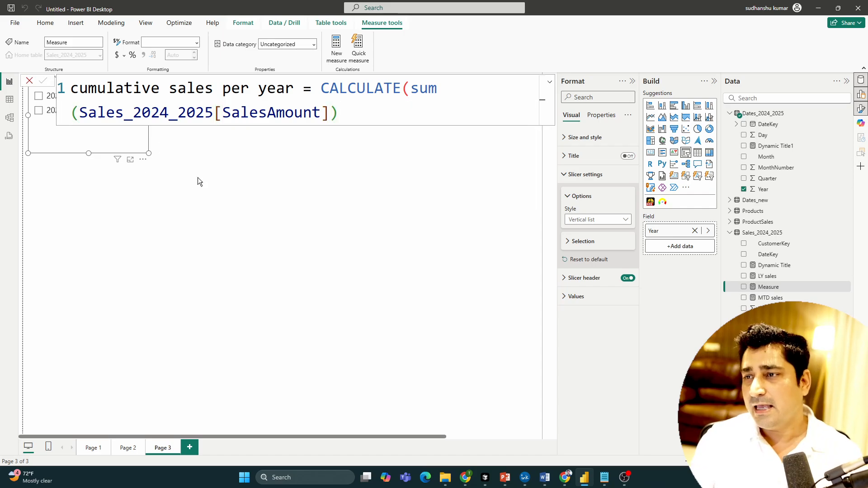
# - Add a FILTER over ALL(Dates_2024_2025) as the filter argument of the measure's CALCULATE
pyautogui.click(347, 114)
pyautogui.click(339, 119)
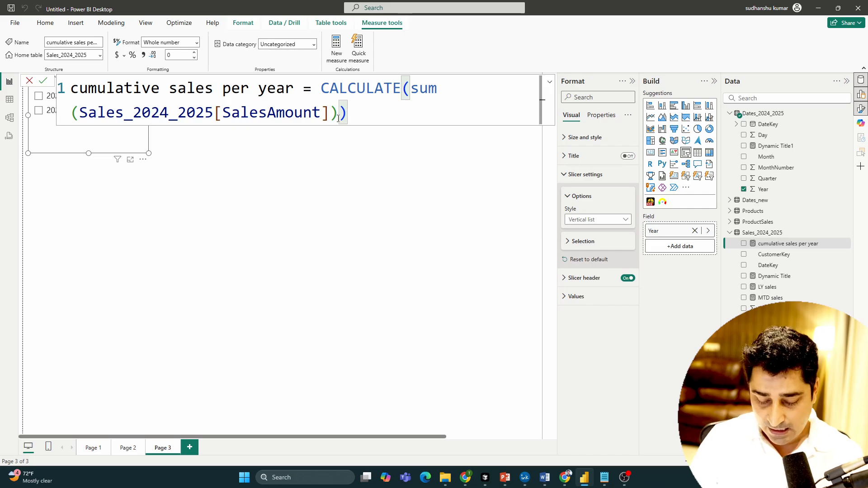
pyautogui.write(',')
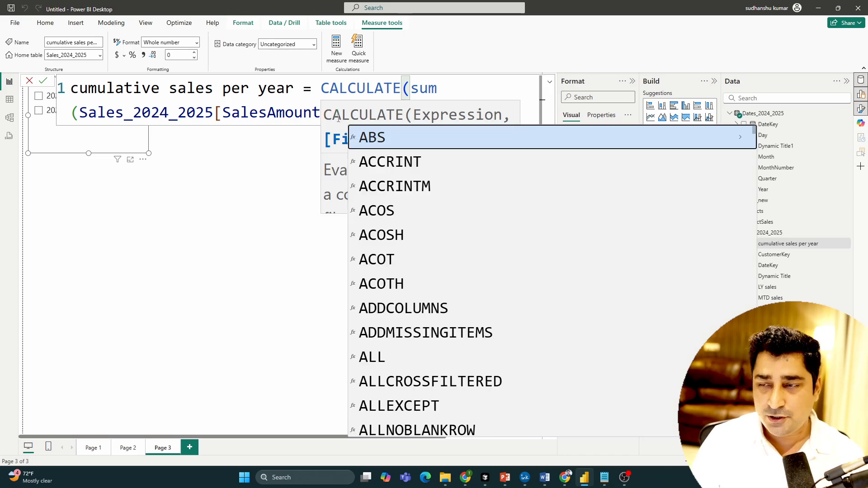
pyautogui.write('fil')
pyautogui.press('Tab')
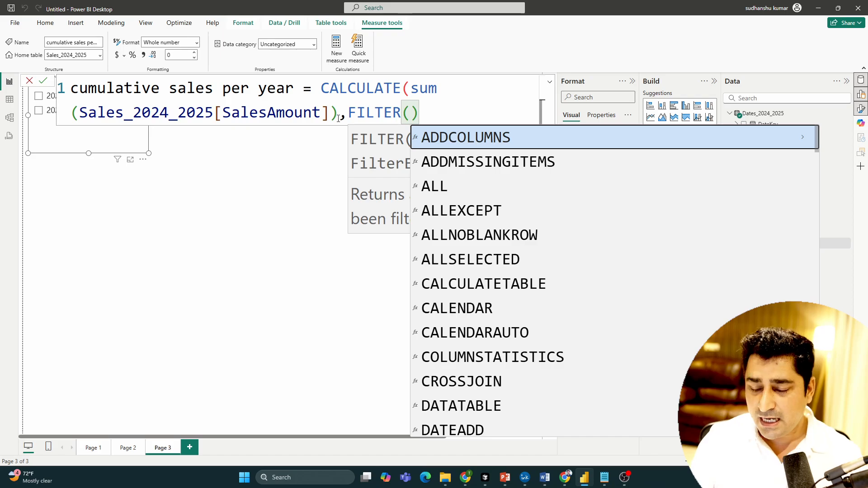
pyautogui.write('all')
pyautogui.press('Tab')
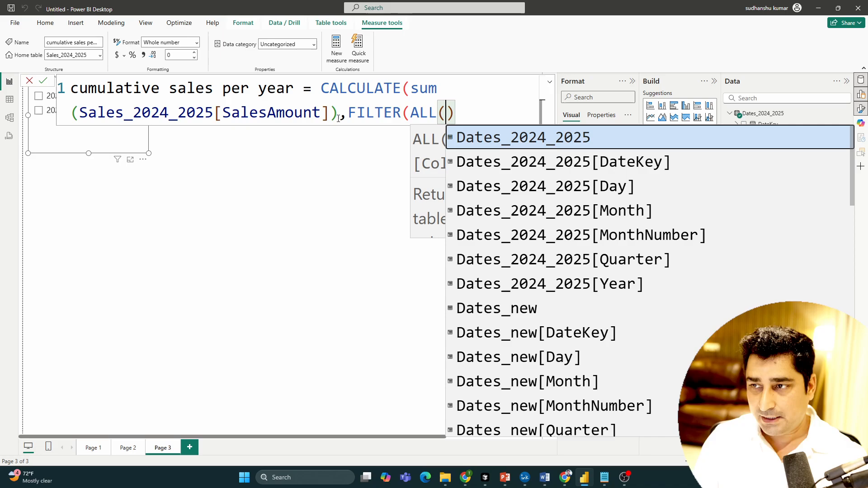
pyautogui.press('Tab')
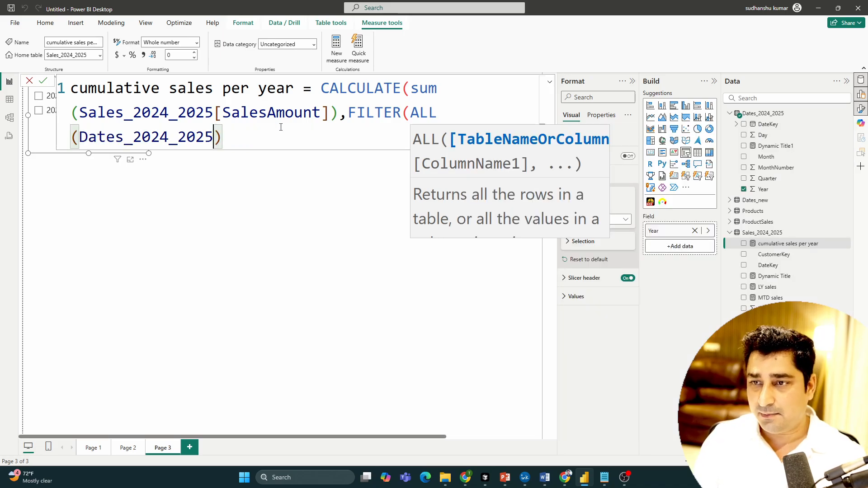
pyautogui.doubleClick(159, 139)
pyautogui.click(257, 130)
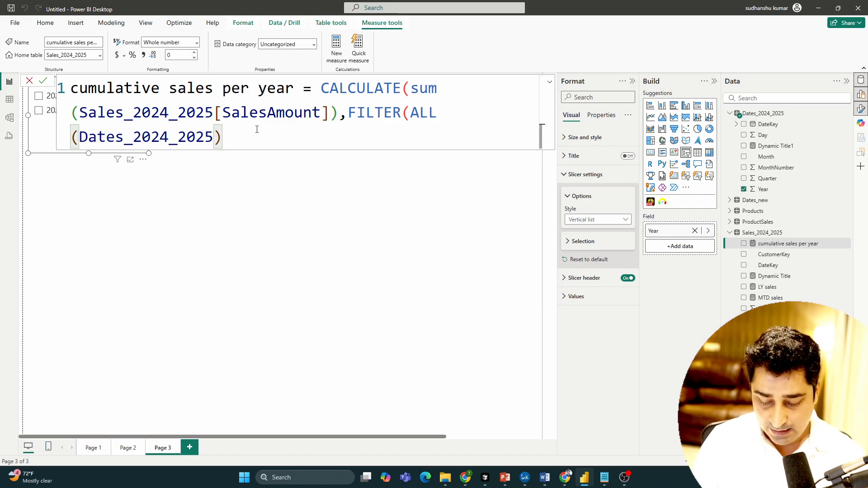
# - Start the filter condition with Dates_2024_2025[DateKey] <= max in the measure's formula
pyautogui.write(',')
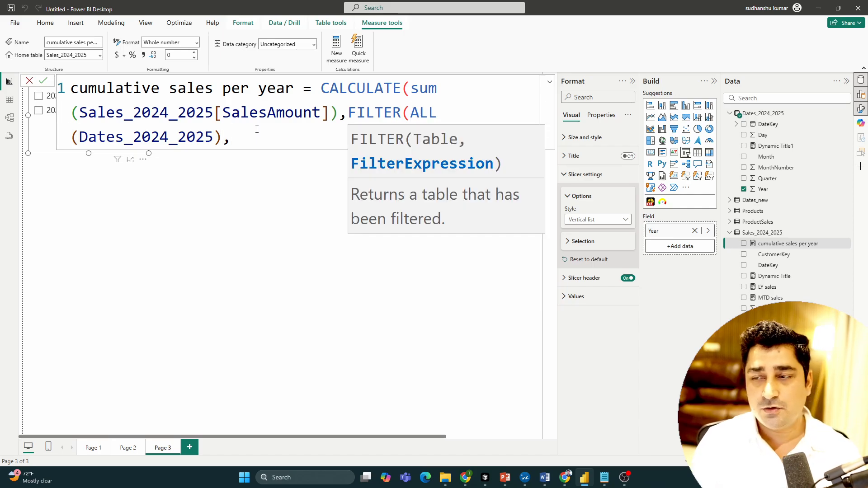
pyautogui.write('date')
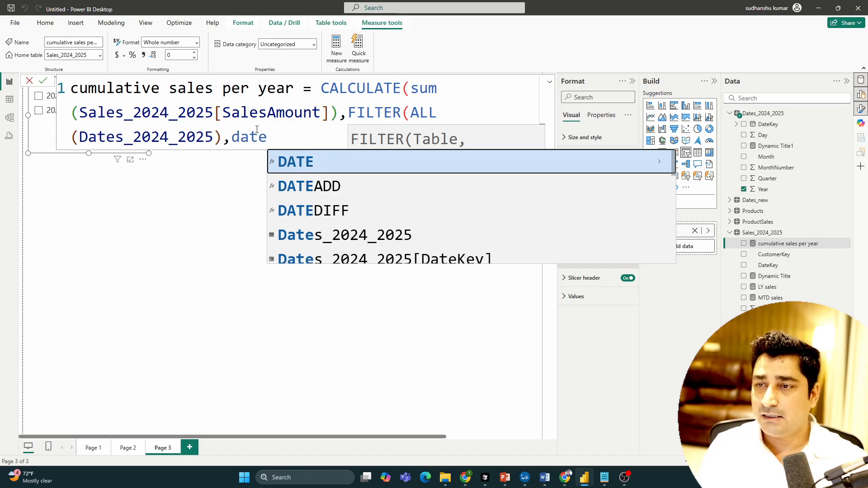
pyautogui.write('s')
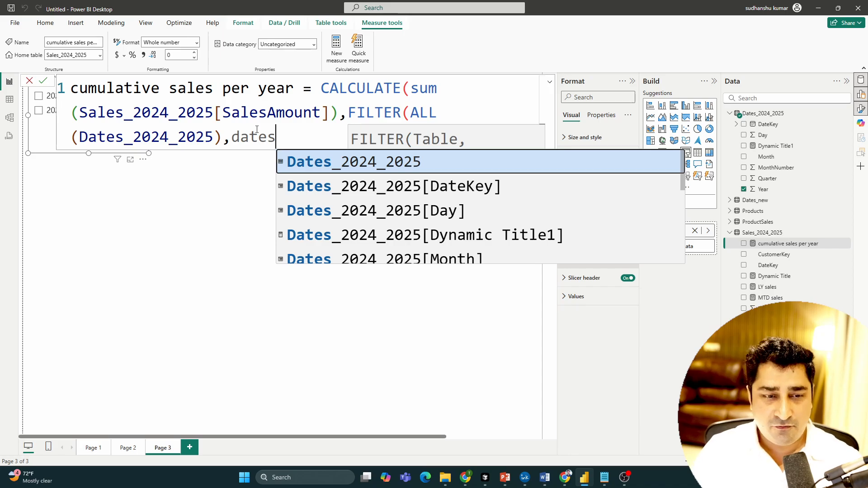
pyautogui.press('Down')
pyautogui.press('Tab')
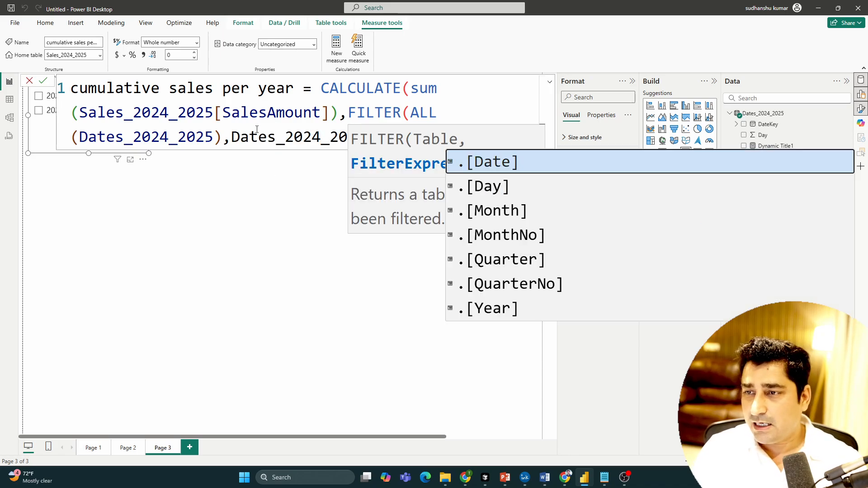
pyautogui.press('Escape')
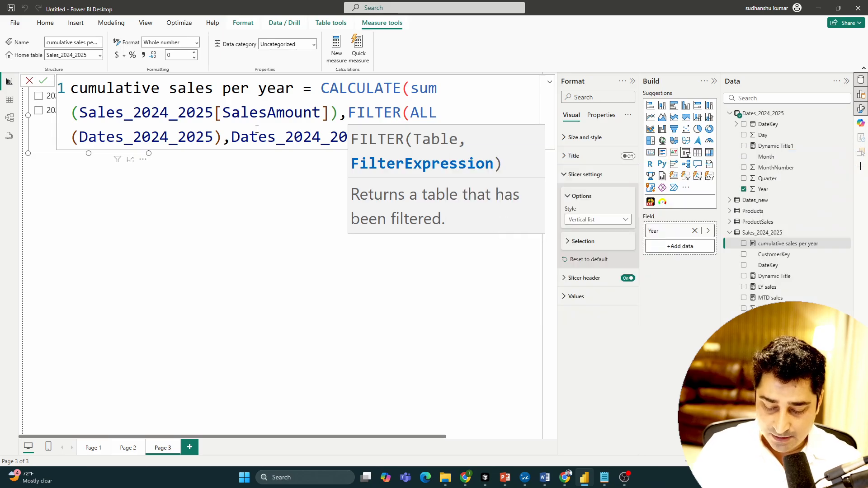
pyautogui.write('<=max')
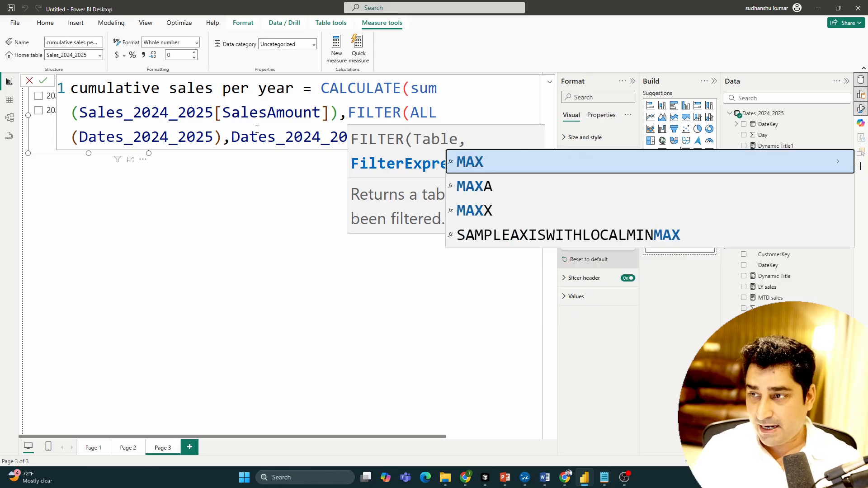
pyautogui.press('Escape')
pyautogui.write('))')
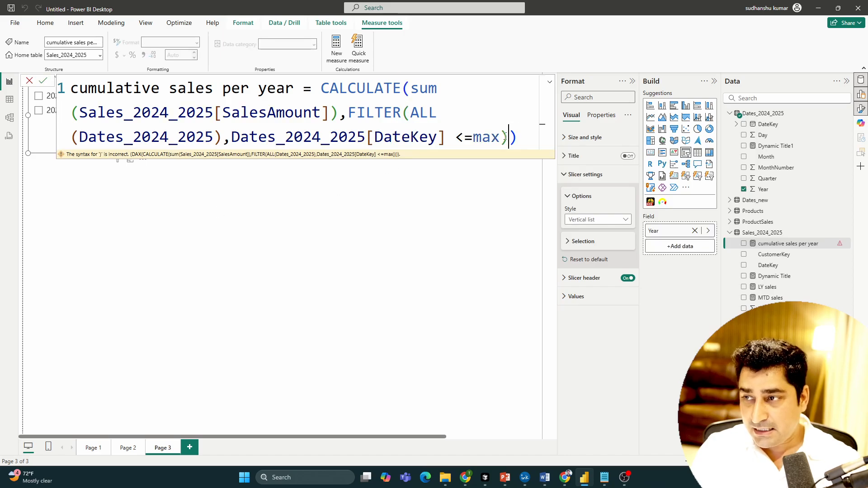
# - Give the max function its own brackets with Dates_2024_2025[DateKey] as the argument
pyautogui.click(501, 136)
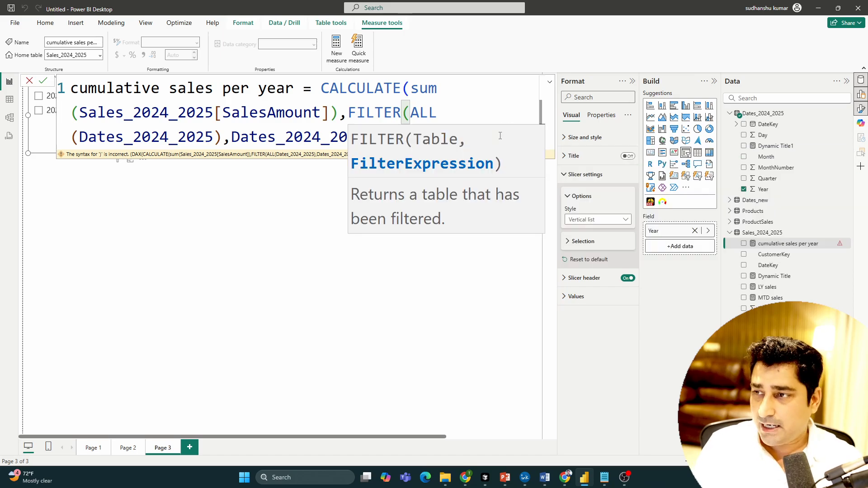
pyautogui.click(513, 138)
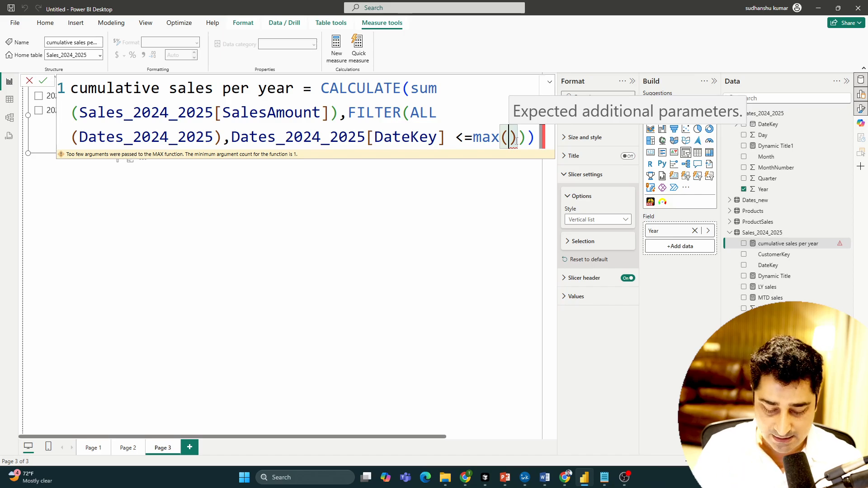
pyautogui.write('date')
pyautogui.press('Down')
pyautogui.press('Down')
pyautogui.press('Down')
pyautogui.press('Down')
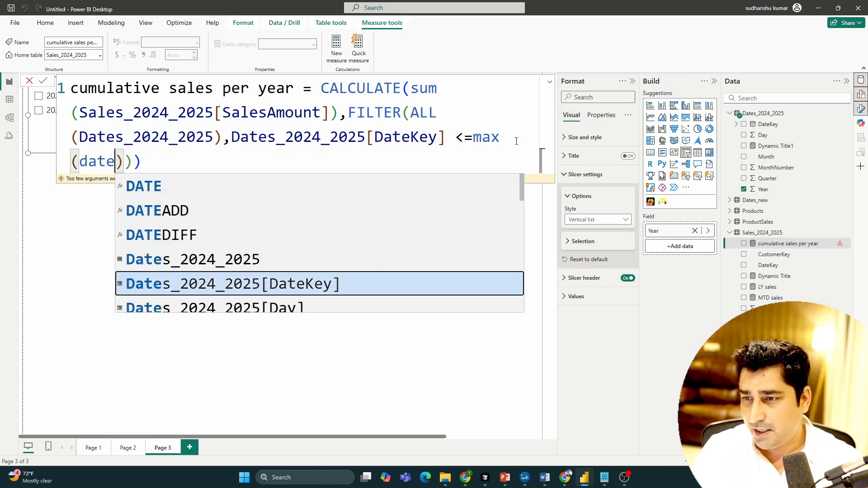
pyautogui.press('Tab')
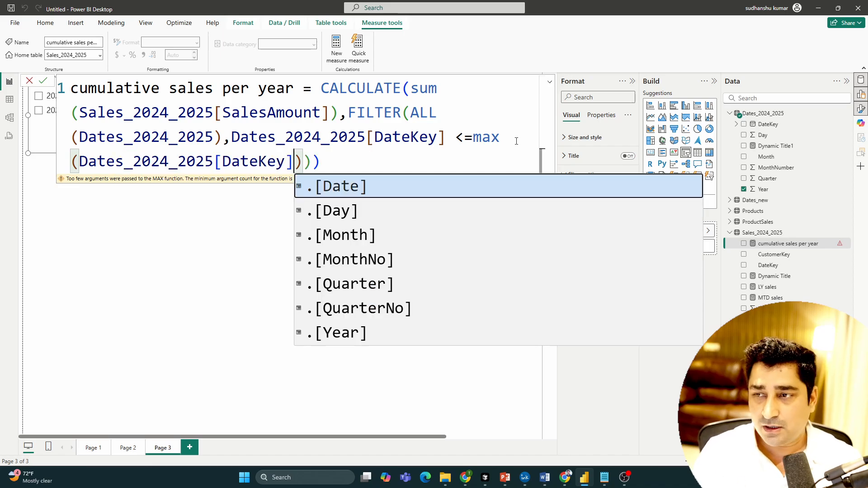
pyautogui.press('Escape')
pyautogui.press('Right')
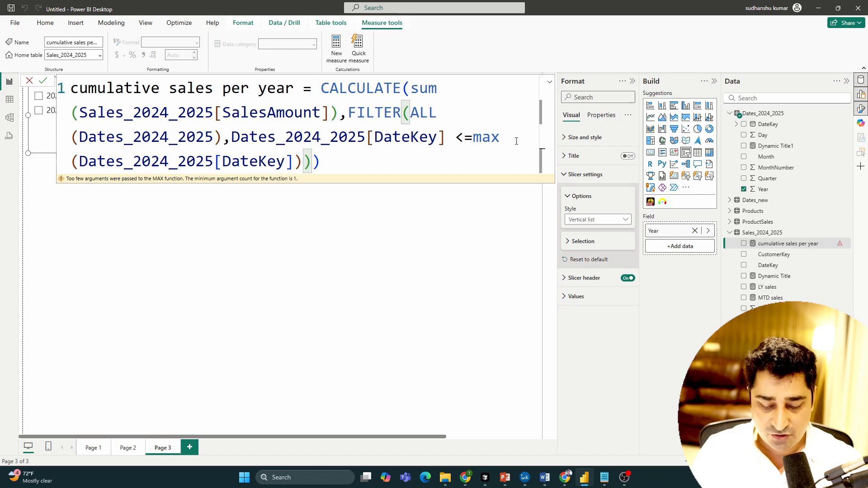
# - Append a second filter condition with && that begins with Dates_2024_2025[Year]
pyautogui.write('&& ')
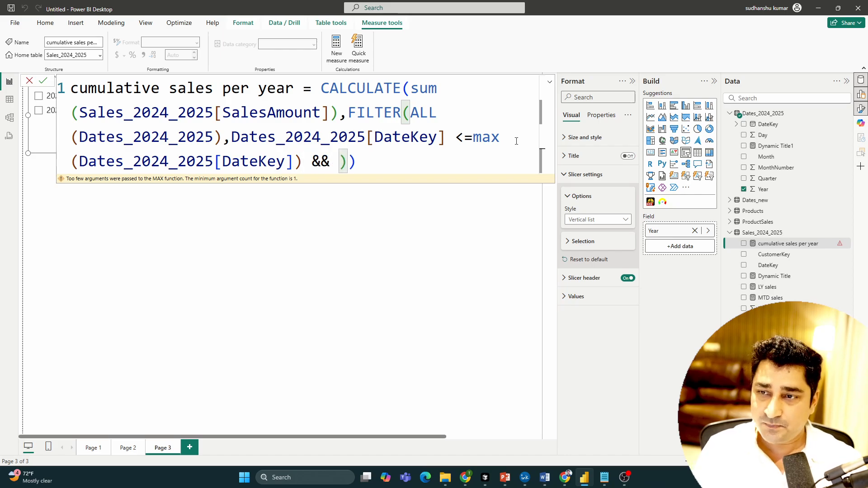
pyautogui.write('date')
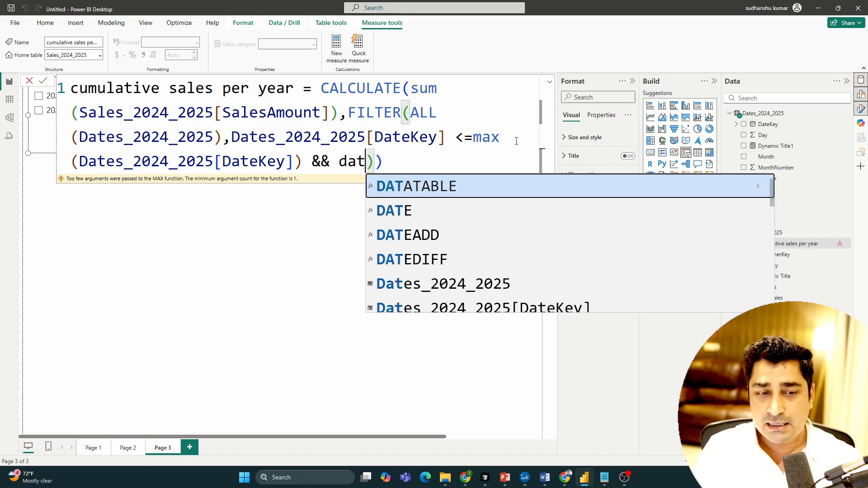
pyautogui.press('Down')
pyautogui.press('Down')
pyautogui.press('Down')
pyautogui.press('Down')
pyautogui.press('Down')
pyautogui.press('Down')
pyautogui.press('Down')
pyautogui.press('Down')
pyautogui.press('Down')
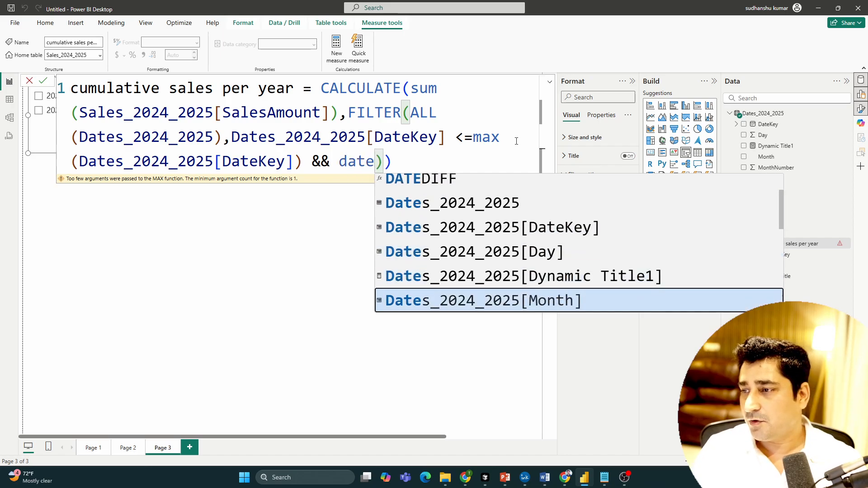
pyautogui.press('Up')
pyautogui.press('Down')
pyautogui.press('Down')
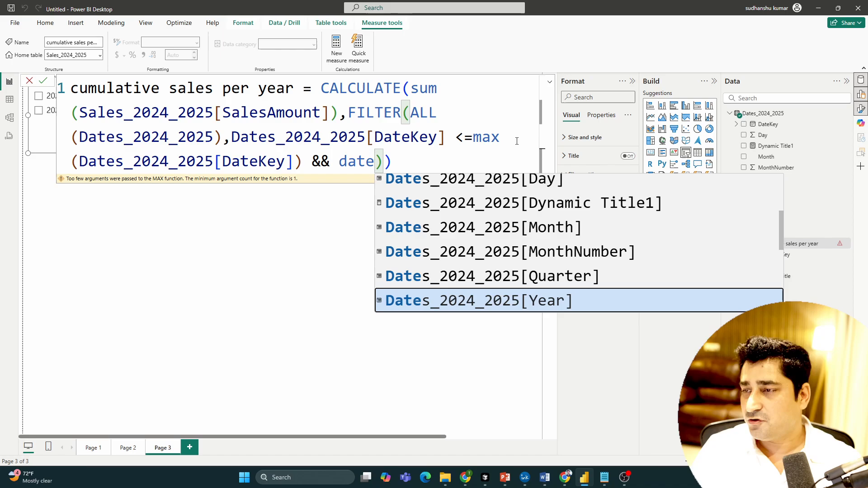
pyautogui.press('Tab')
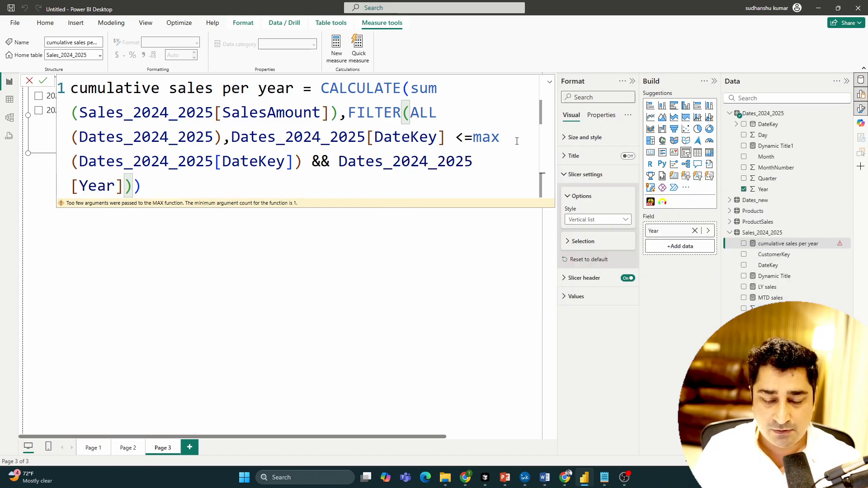
# - Equate the Year column in the second condition to the SELECTEDVALUE function
pyautogui.write('=')
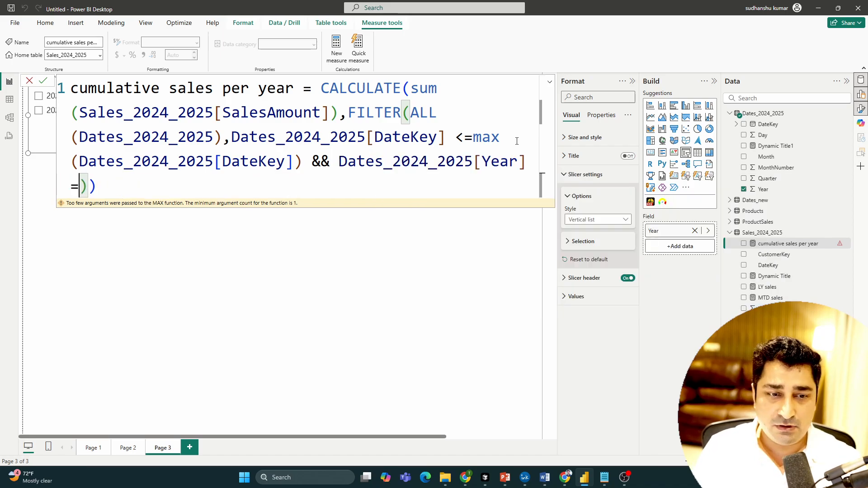
pyautogui.write('se;e')
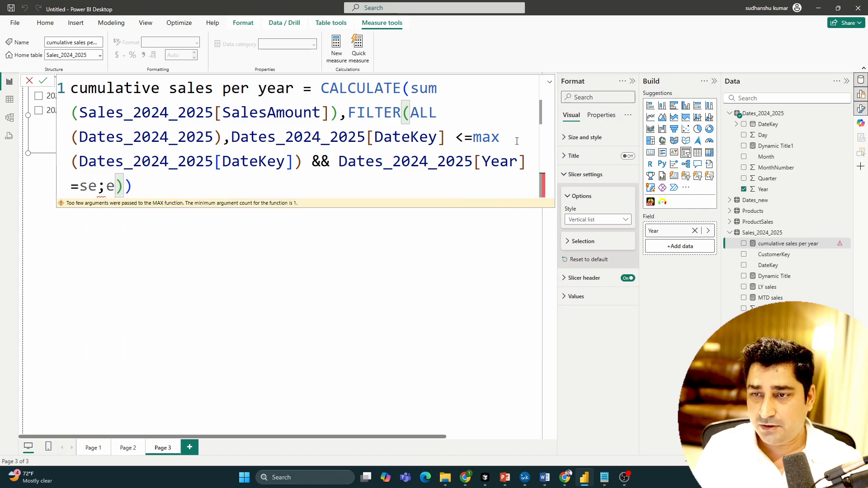
pyautogui.press('BackSpace')
pyautogui.press('BackSpace')
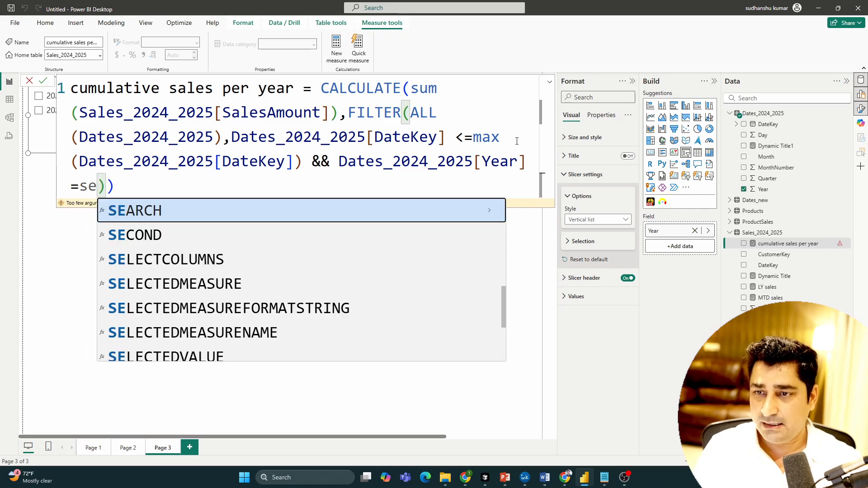
pyautogui.write('lecte')
pyautogui.press('Down')
pyautogui.press('Down')
pyautogui.press('Down')
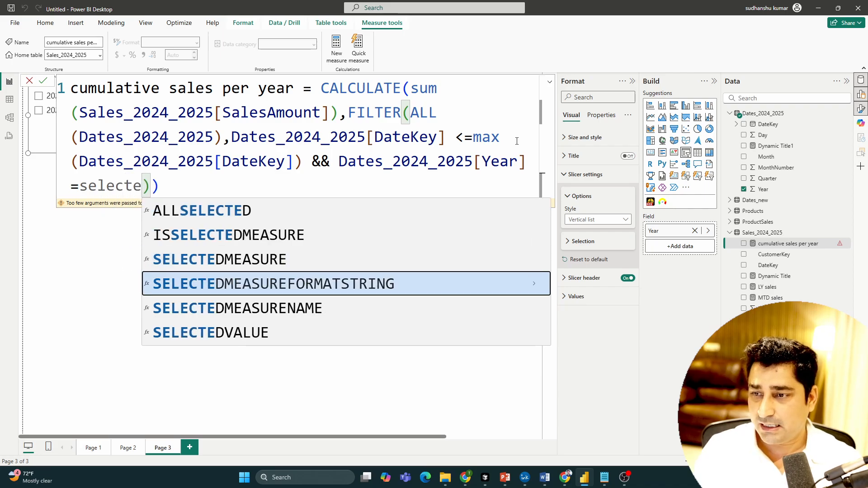
pyautogui.press('Tab')
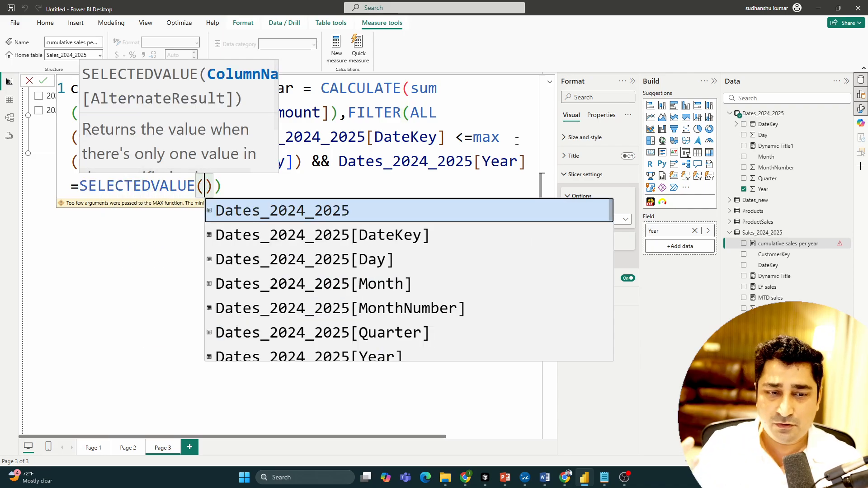
# - Use Dates_2024_2025[Year] as the SELECTEDVALUE argument, close the remaining brackets and commit the formula
pyautogui.write('date')
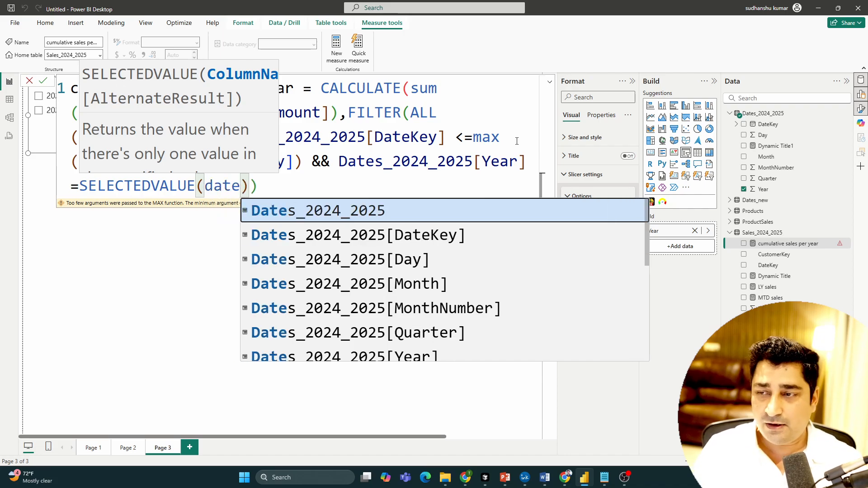
pyautogui.press('Down')
pyautogui.press('Down')
pyautogui.press('Down')
pyautogui.press('Down')
pyautogui.press('Down')
pyautogui.press('Down')
pyautogui.press('Tab')
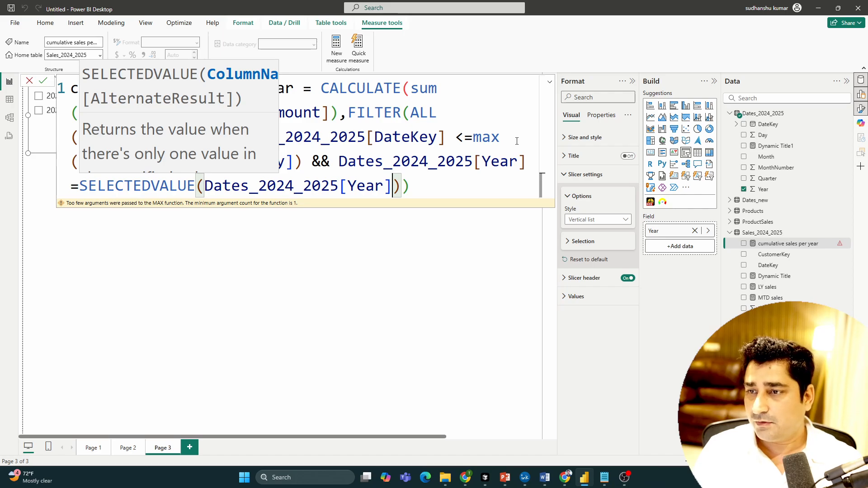
pyautogui.click(449, 189)
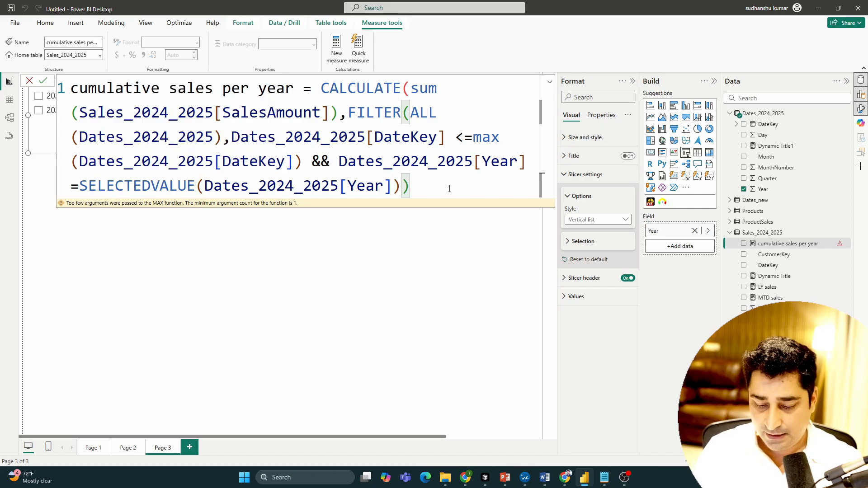
pyautogui.write(')')
pyautogui.press('Return')
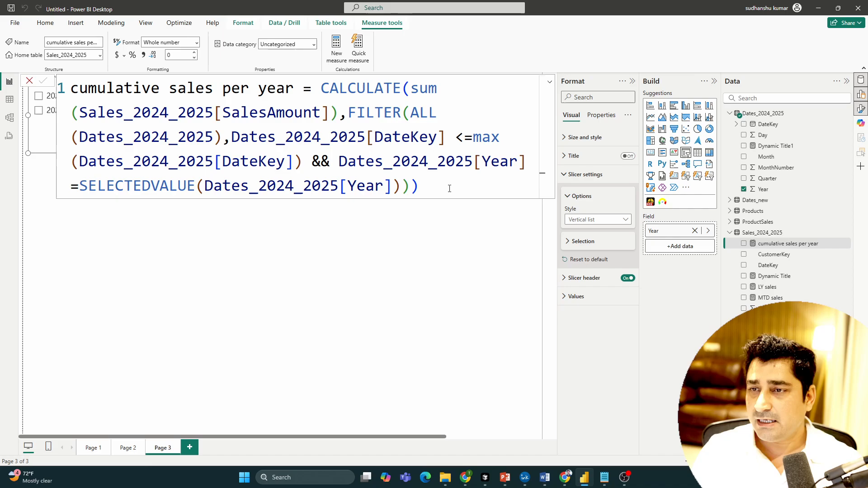
# - Show the cumulative sales per year measure in a card visual on the canvas and position it below the Year slicer
pyautogui.click(310, 229)
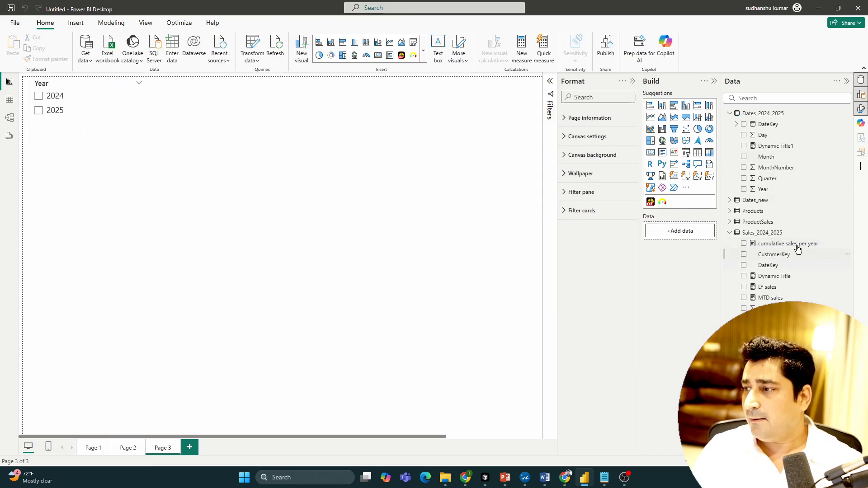
pyautogui.moveTo(790, 246); pyautogui.dragTo(204, 200)
pyautogui.moveTo(199, 254); pyautogui.dragTo(89, 233)
# - Check the cumulative sales card with the Year slicer set to 2024 and to 2025
pyautogui.click(39, 96)
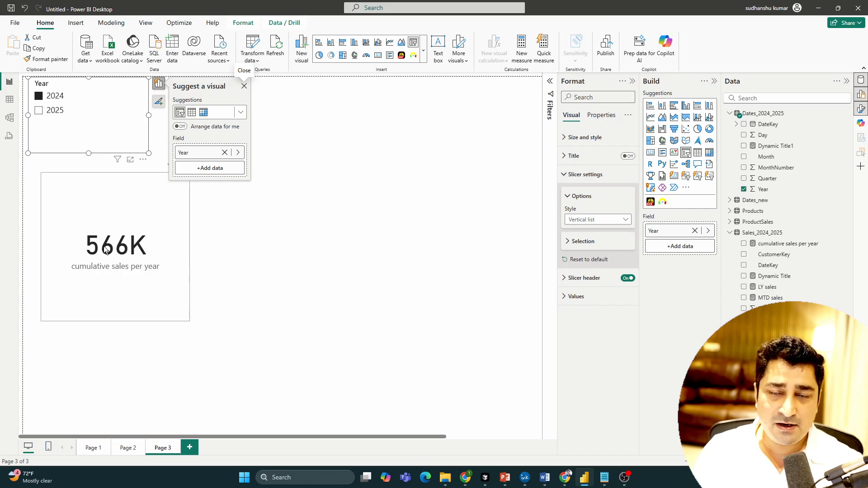
pyautogui.click(39, 110)
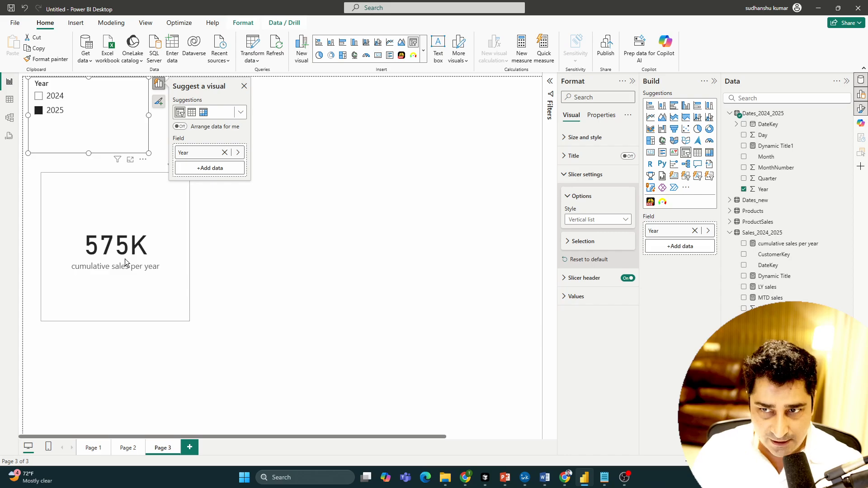
# - Alternate the Year slicer between 2024 and 2025 to compare the cumulative sales card, ending on 2024
pyautogui.click(39, 96)
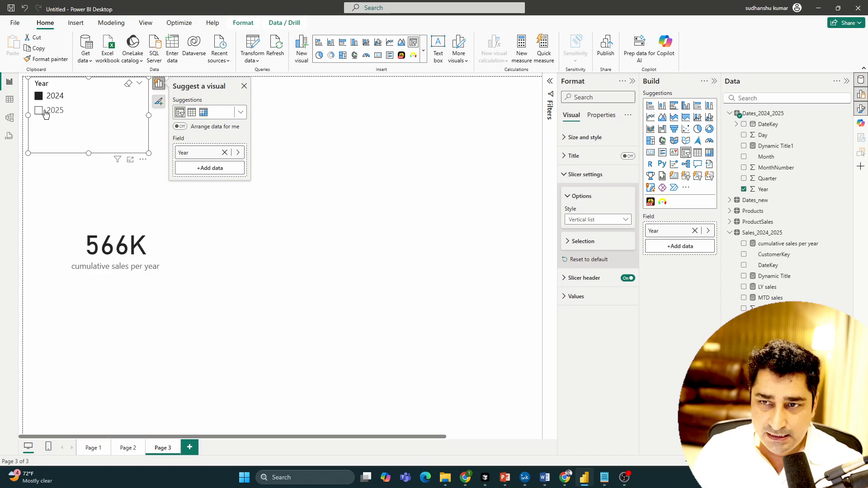
pyautogui.click(44, 112)
pyautogui.click(38, 97)
pyautogui.click(39, 111)
pyautogui.click(37, 98)
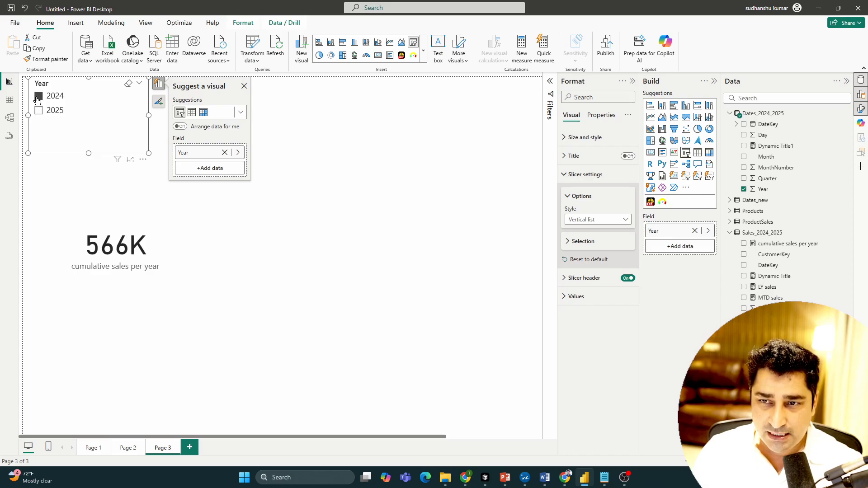
pyautogui.click(39, 111)
pyautogui.click(38, 96)
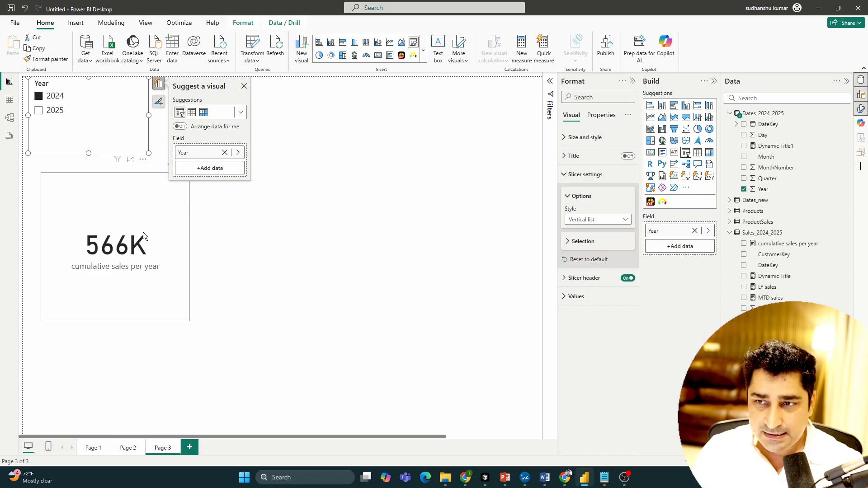
# - Open the cumulative sales per year measure's formula and examine its CALCULATE sum of SalesAmount and the ALL(Dates_2024_2025) filter table
pyautogui.click(787, 243)
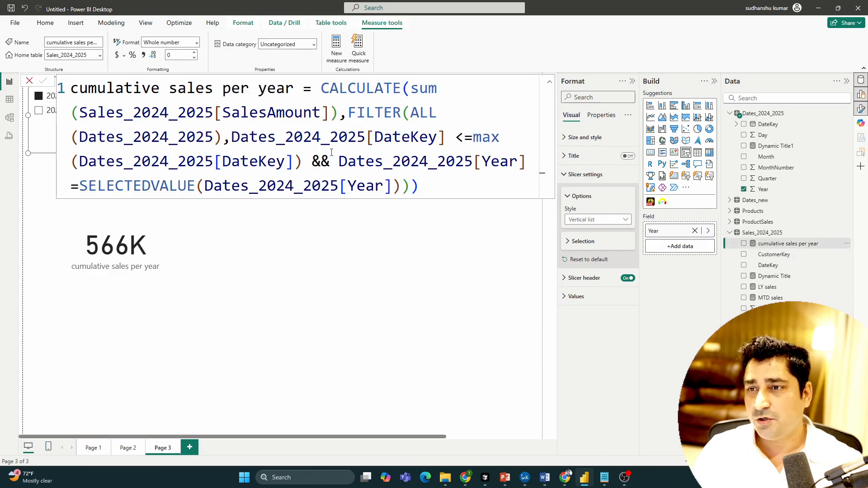
pyautogui.moveTo(312, 88); pyautogui.dragTo(342, 118)
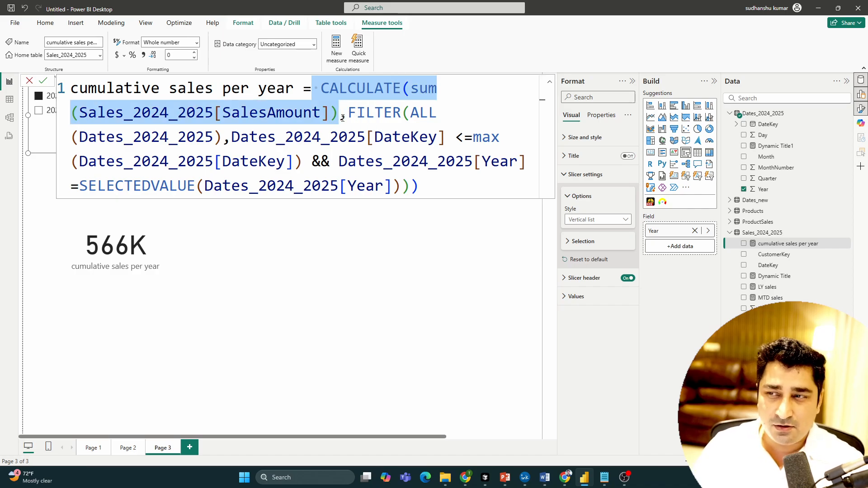
pyautogui.doubleClick(324, 134)
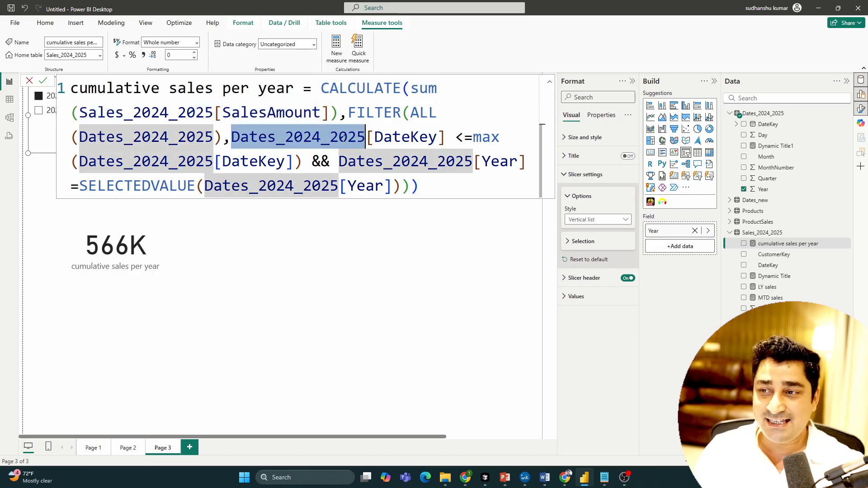
pyautogui.click(432, 146)
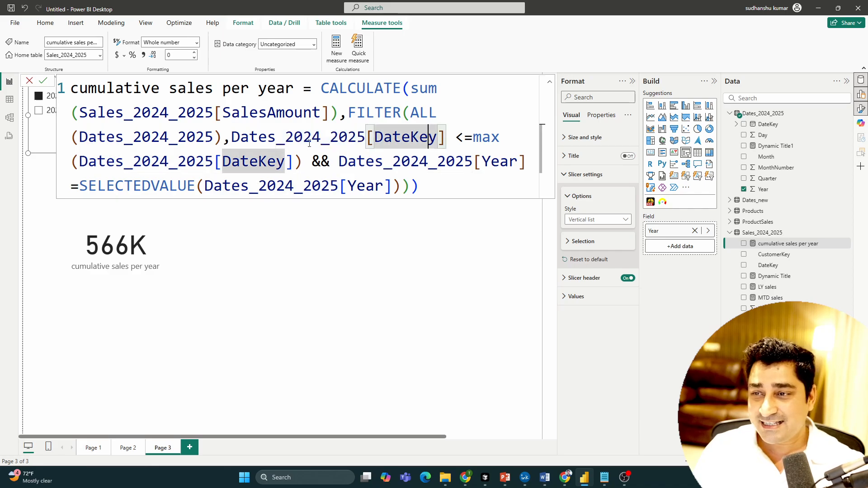
pyautogui.moveTo(404, 118); pyautogui.dragTo(223, 130)
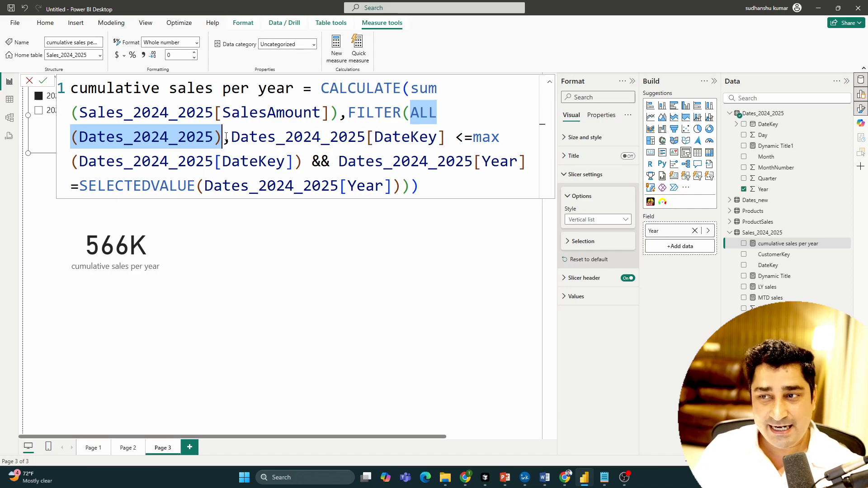
# - Examine the formula's two filter conditions, the DateKey comparison with max and the Year match using SELECTEDVALUE
pyautogui.click(384, 137)
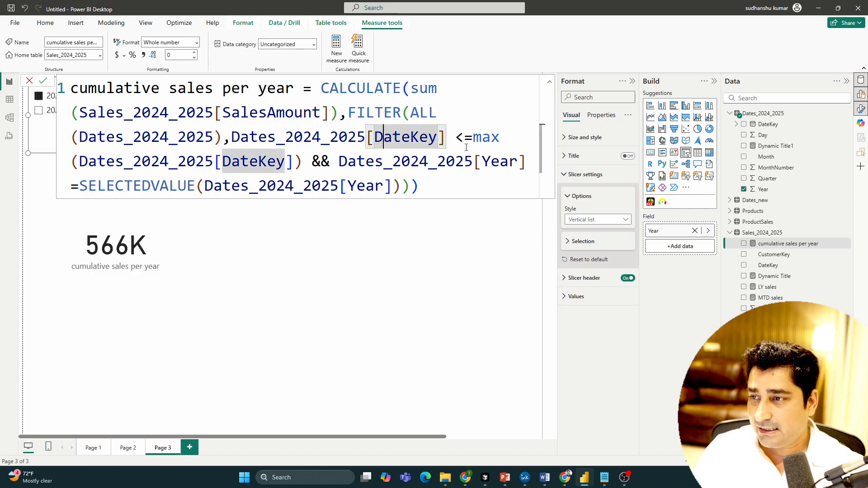
pyautogui.moveTo(232, 135); pyautogui.dragTo(303, 162)
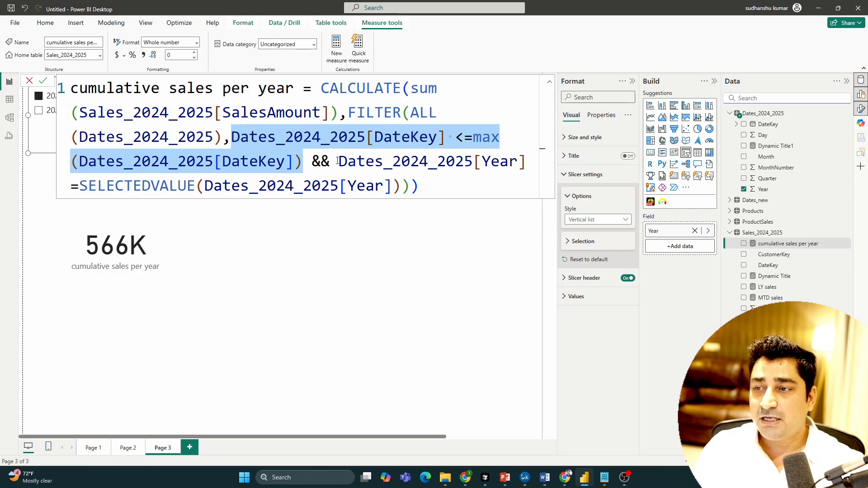
pyautogui.moveTo(338, 161); pyautogui.dragTo(401, 187)
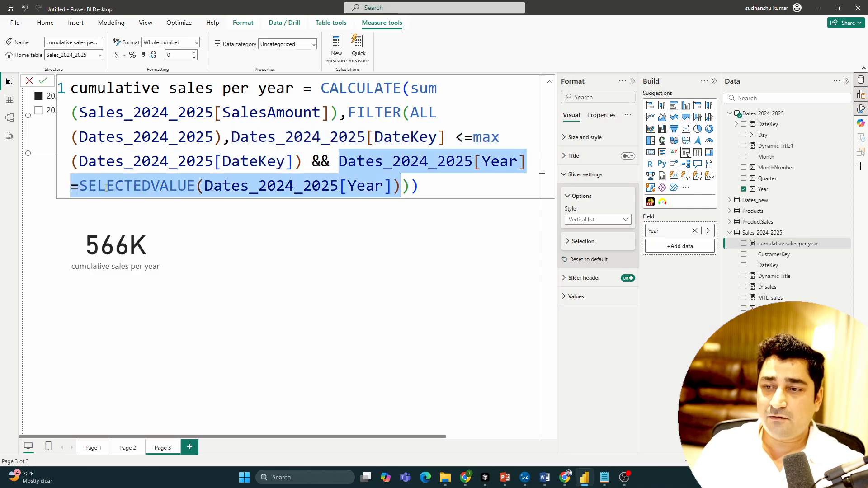
pyautogui.doubleClick(171, 181)
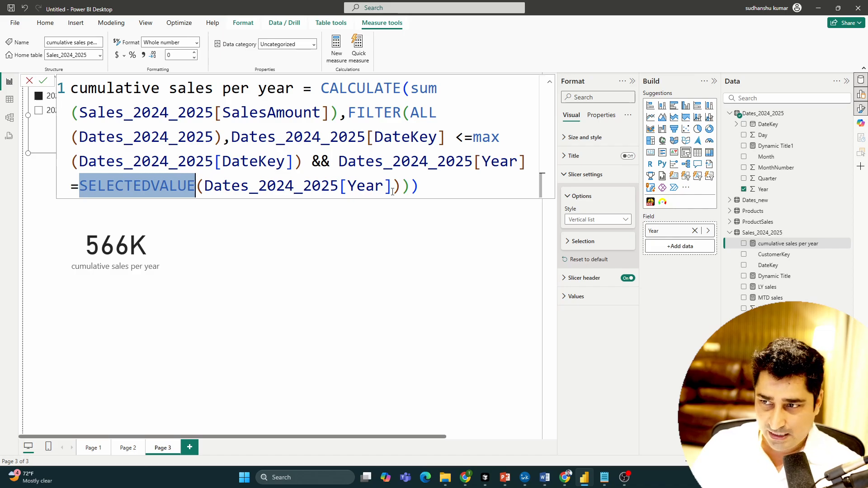
# - Leave the measure formula and set the Year slicer to 2025
pyautogui.click(229, 251)
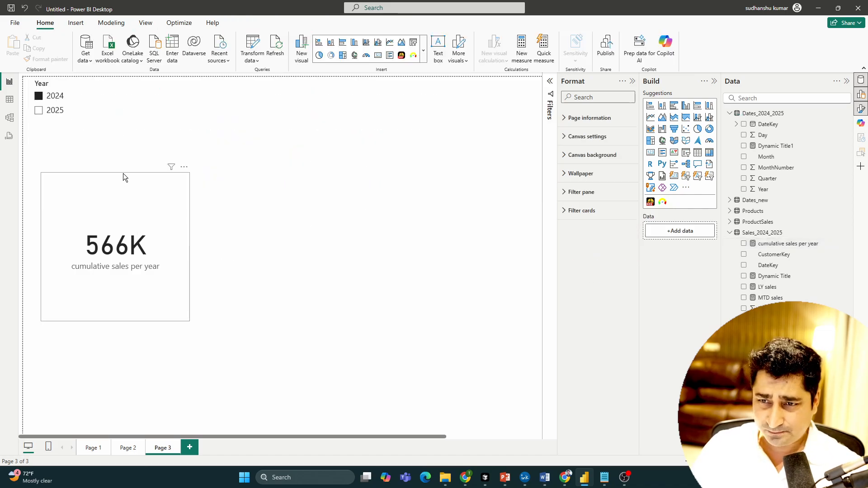
pyautogui.click(50, 122)
pyautogui.click(49, 111)
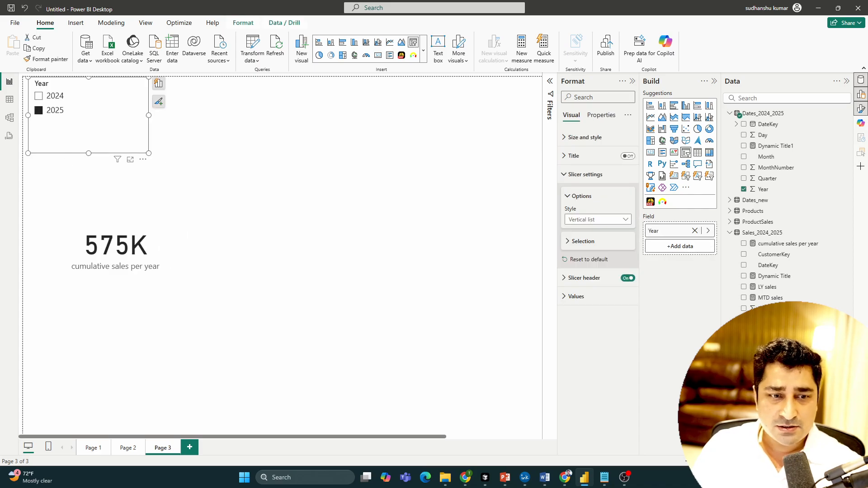